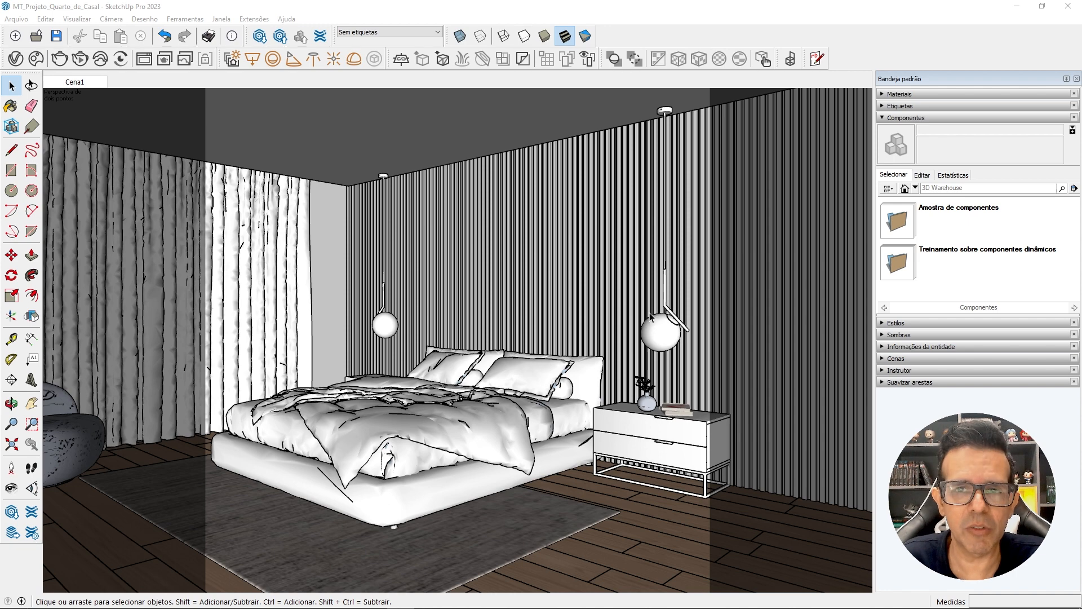
- Open the V-Ray Asset Editor and start an interactive render of the bedroom scene
left_click(16, 59)
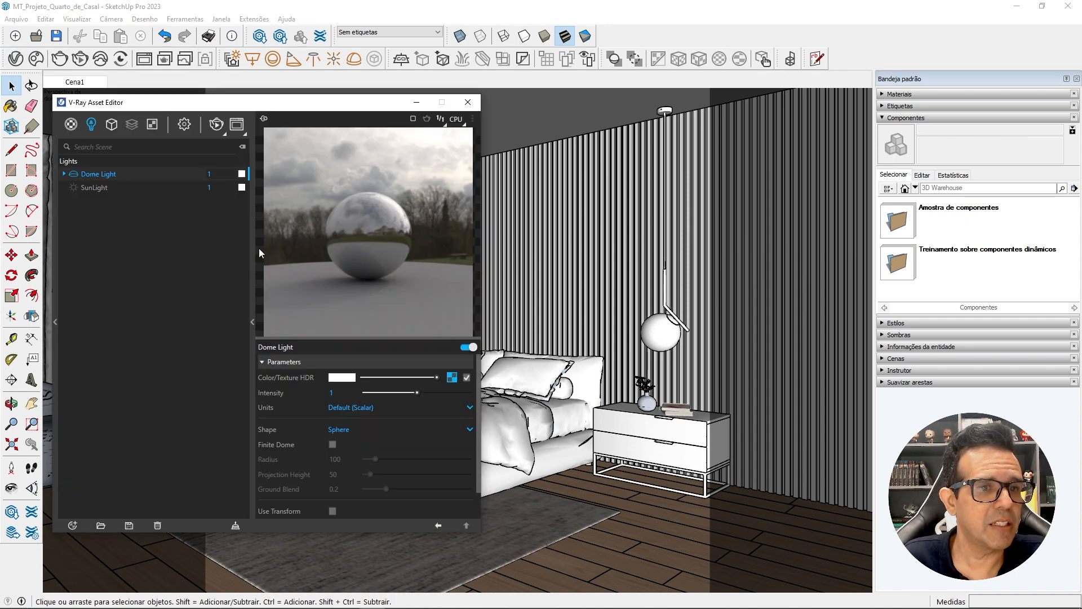
left_click(216, 126)
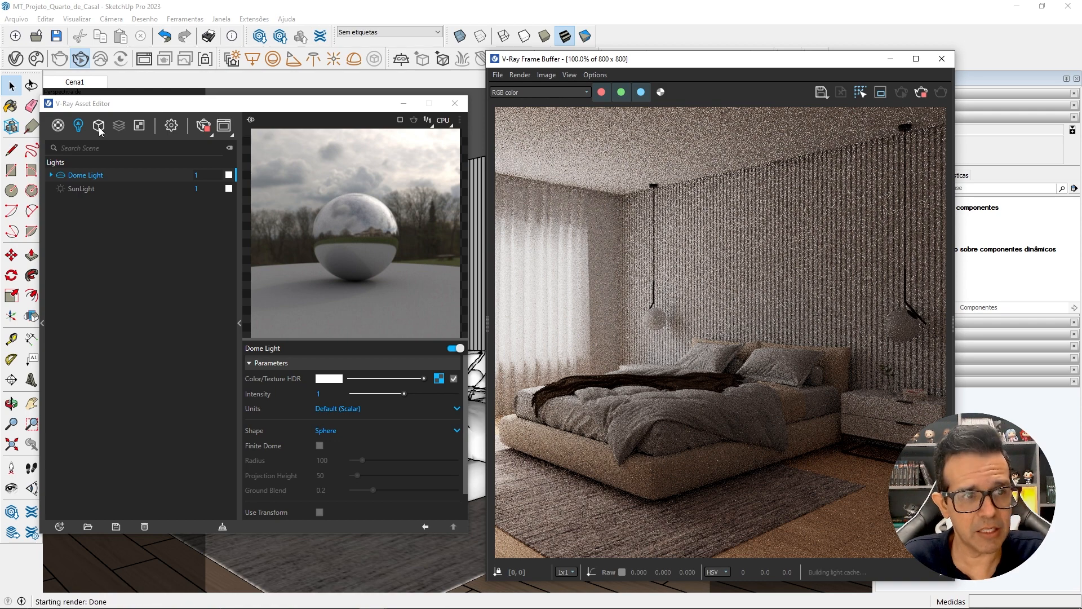
- Set the animation offset of the Pendente_Lettea_FP1350PF_Flavo proxy mesh to 1, then move the Asset Editor aside and minimize it
left_click(99, 125)
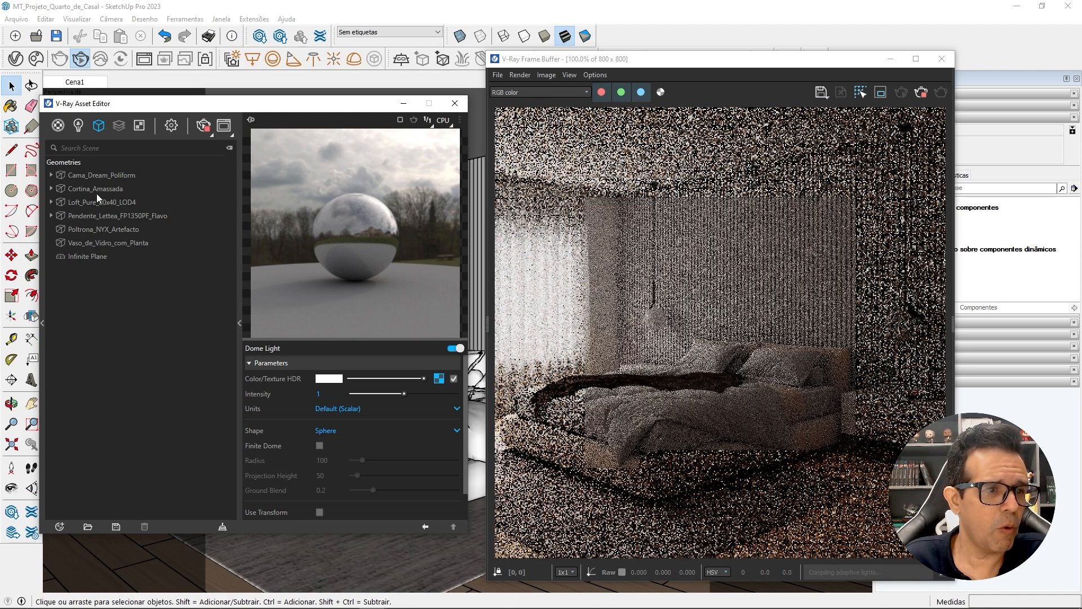
left_click(96, 216)
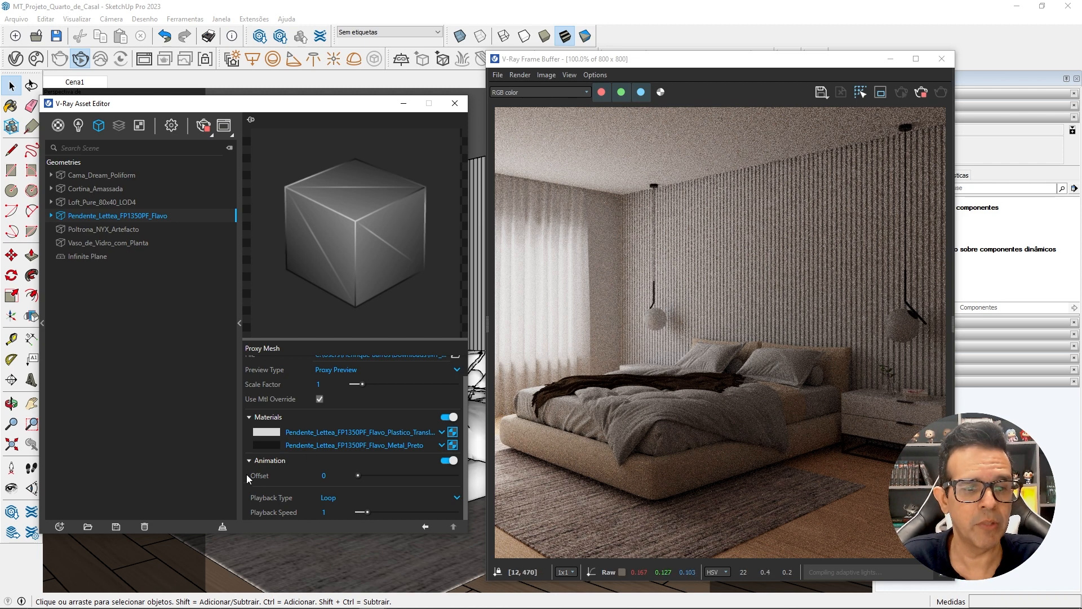
left_click(327, 475)
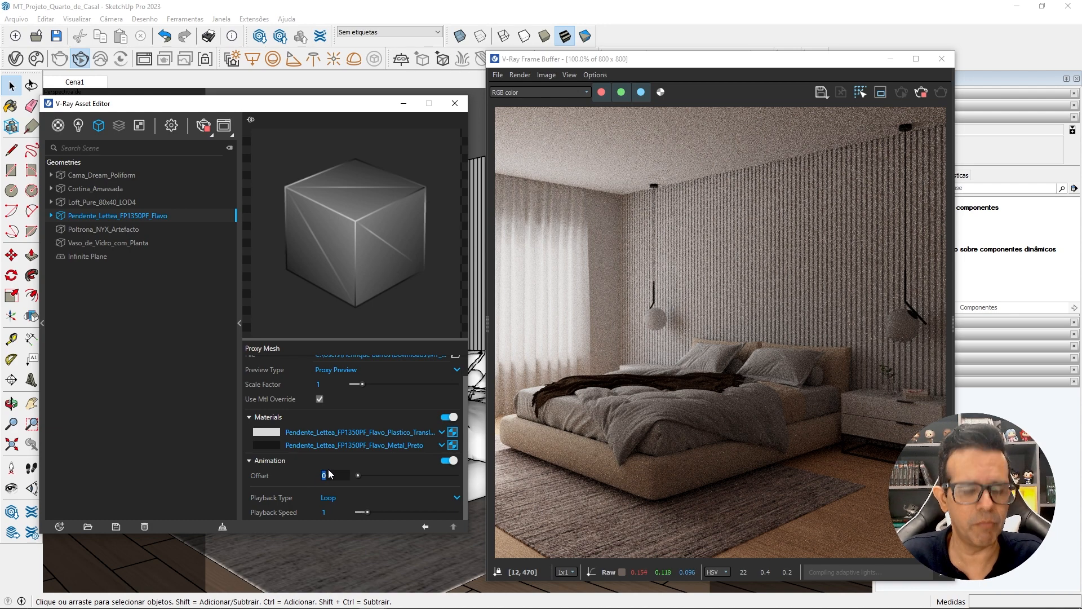
type("1")
key("Return")
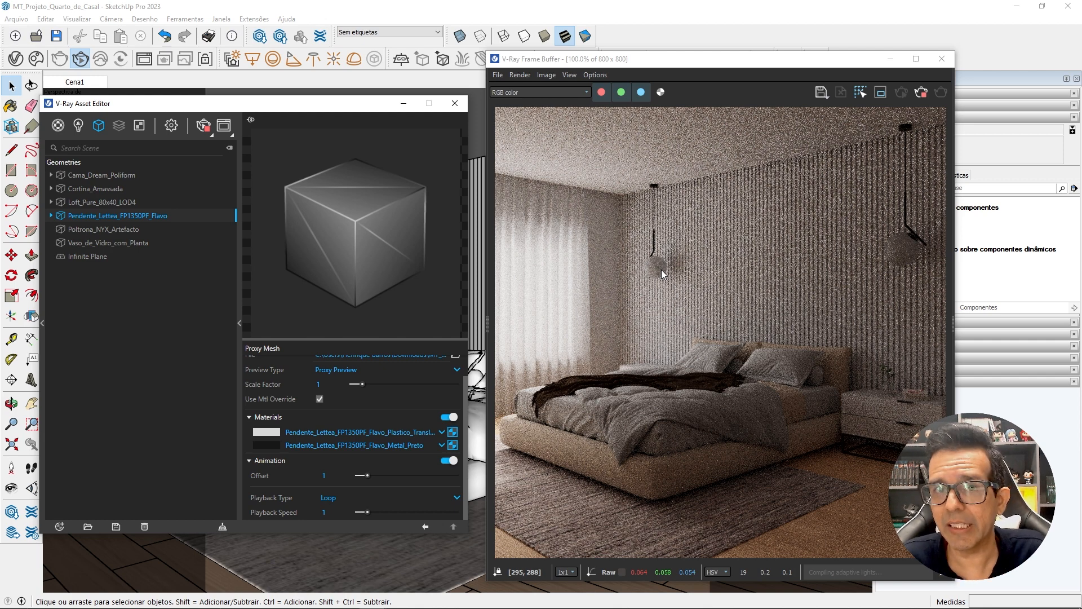
left_click_drag(370, 116, 313, 124)
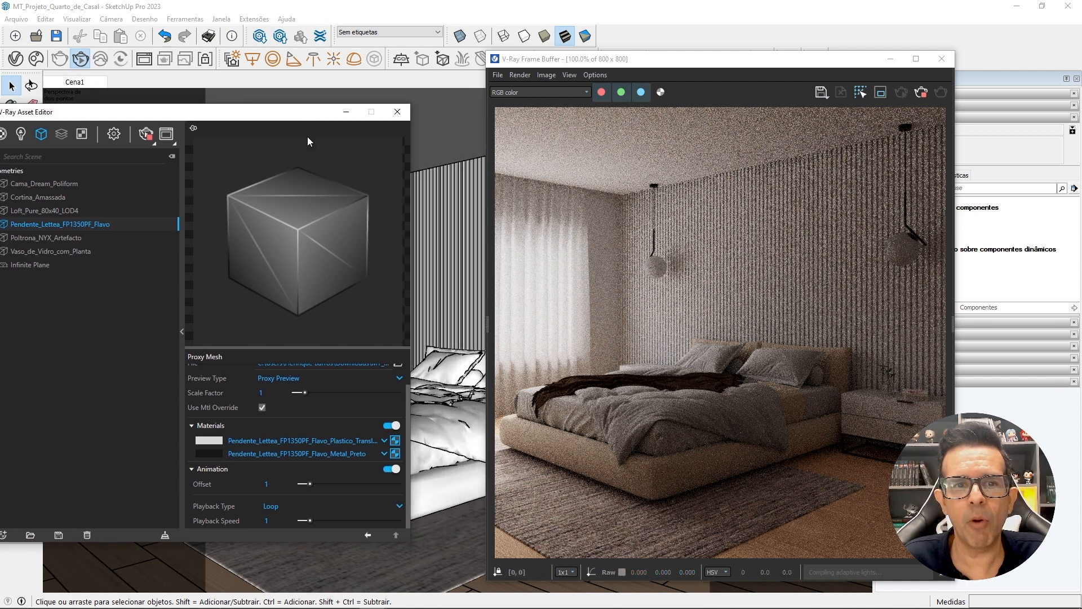
left_click(346, 112)
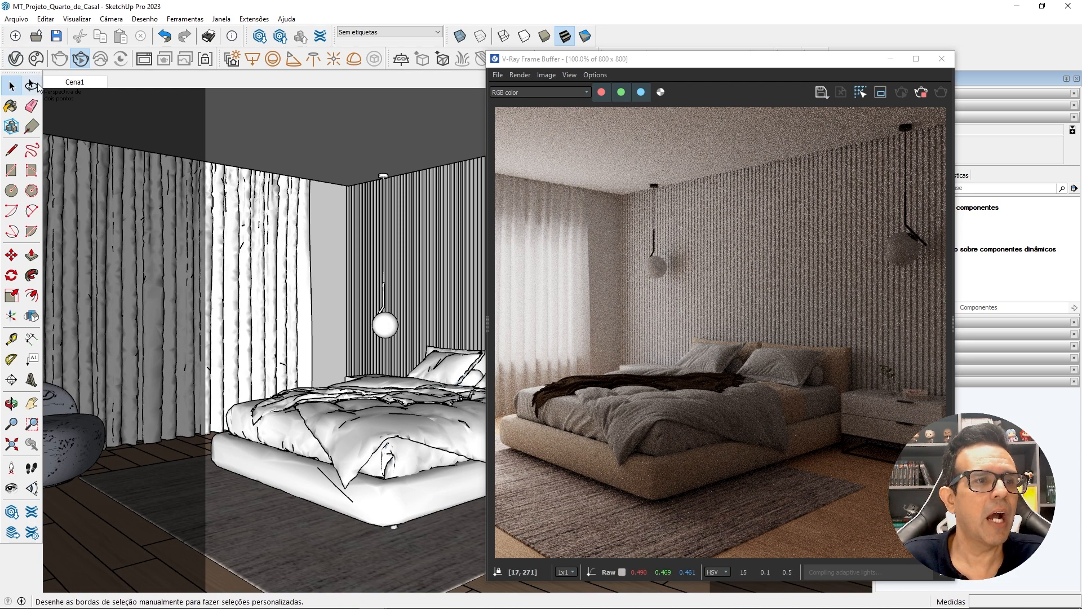
- Restore the Asset Editor and enter 1 again as the pendant proxy's animation offset
left_click(16, 61)
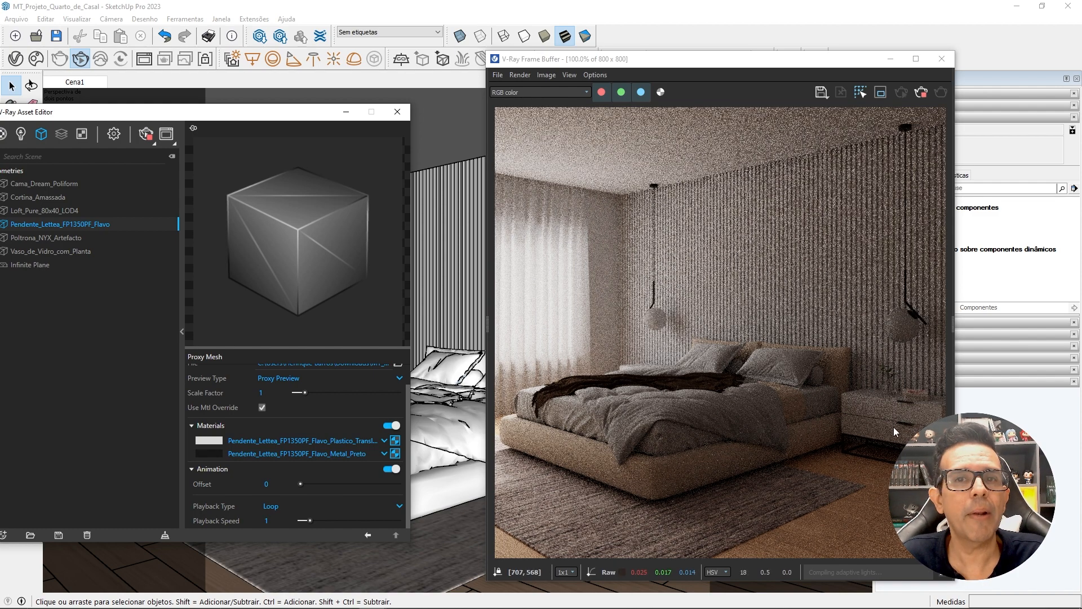
left_click_drag(289, 486, 256, 486)
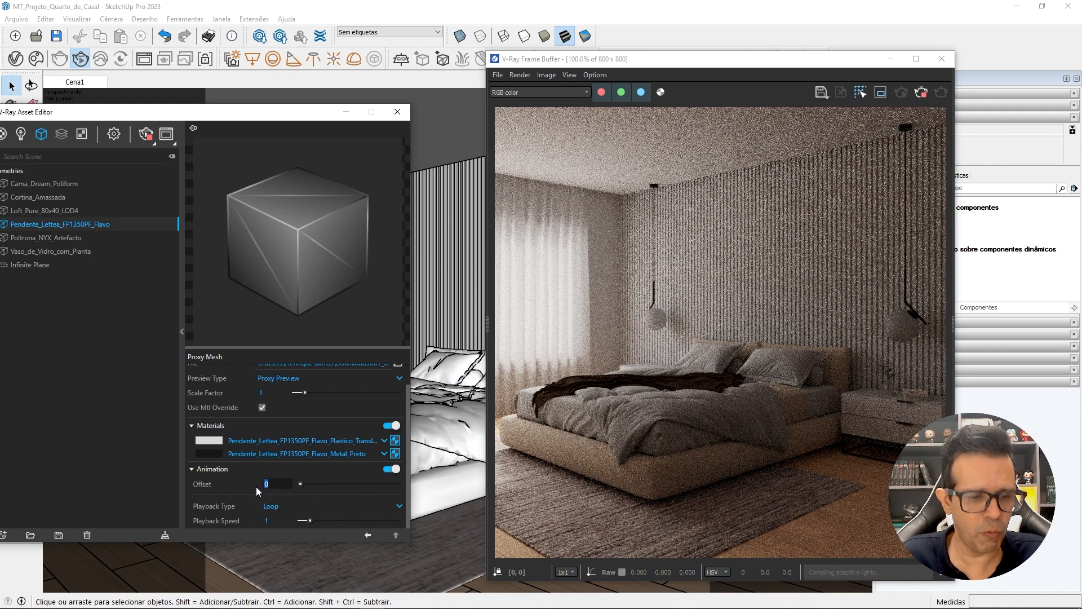
type("1")
key("Return")
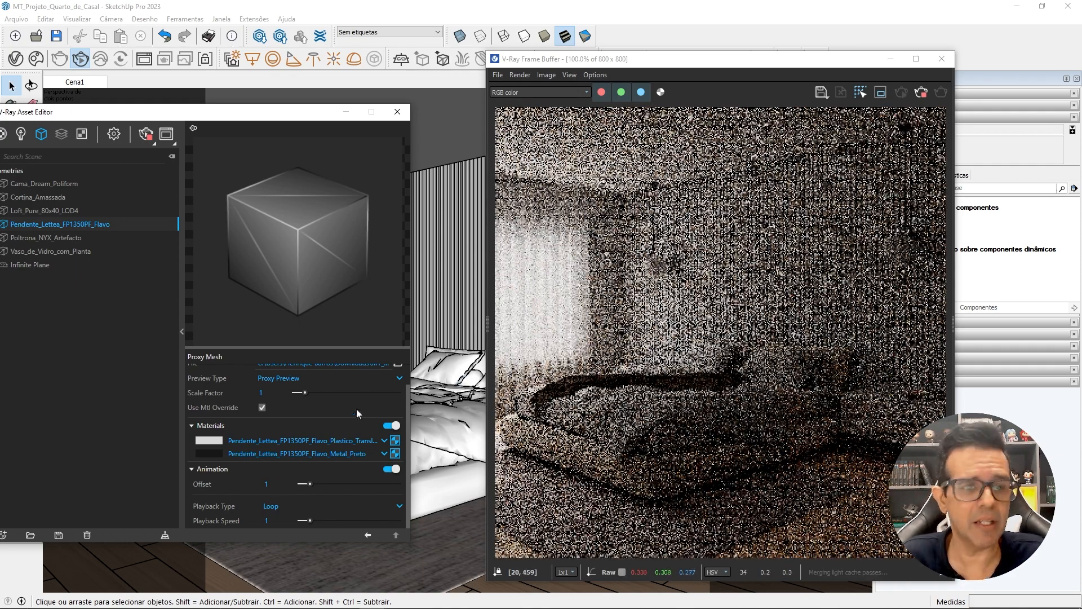
- Set the pendant proxy's animation offset to 2
left_click_drag(281, 485, 253, 490)
type("2")
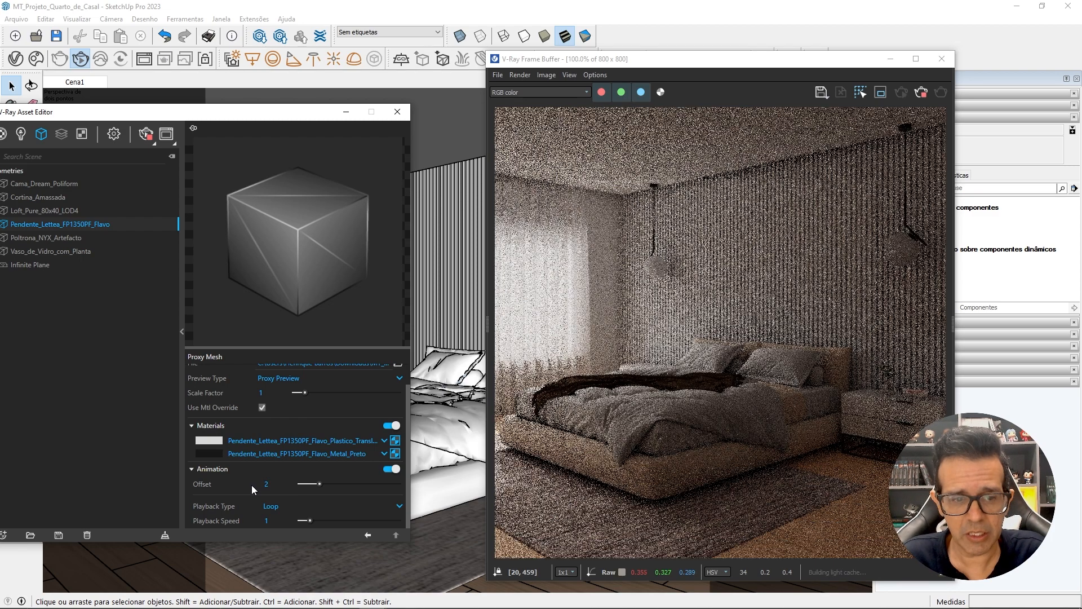
key("Return")
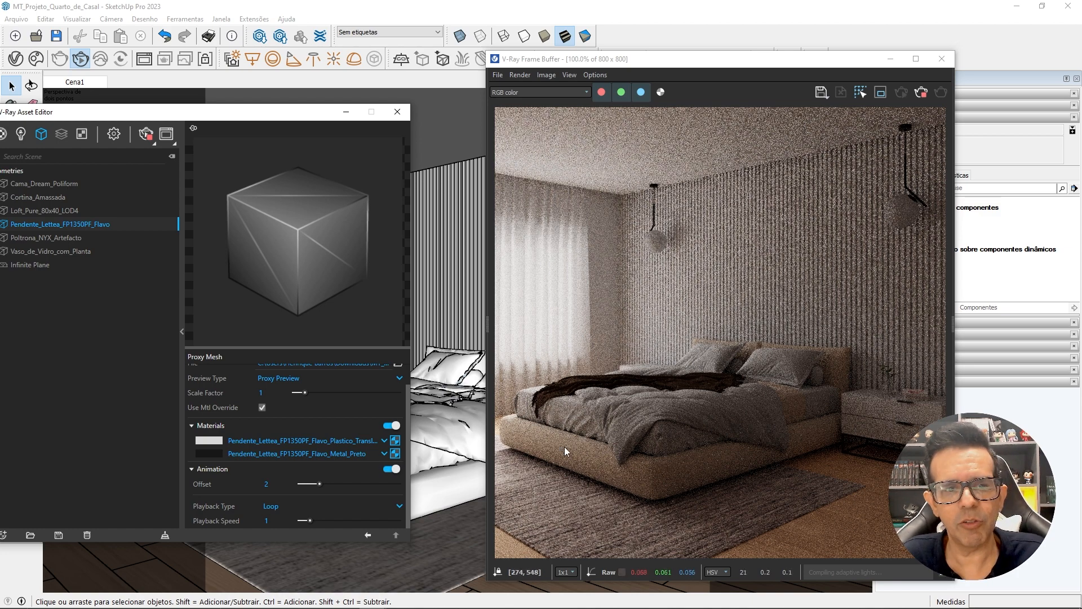
- Reset the pendant proxy's animation offset to 0
left_click(277, 484)
left_click_drag(277, 484, 264, 484)
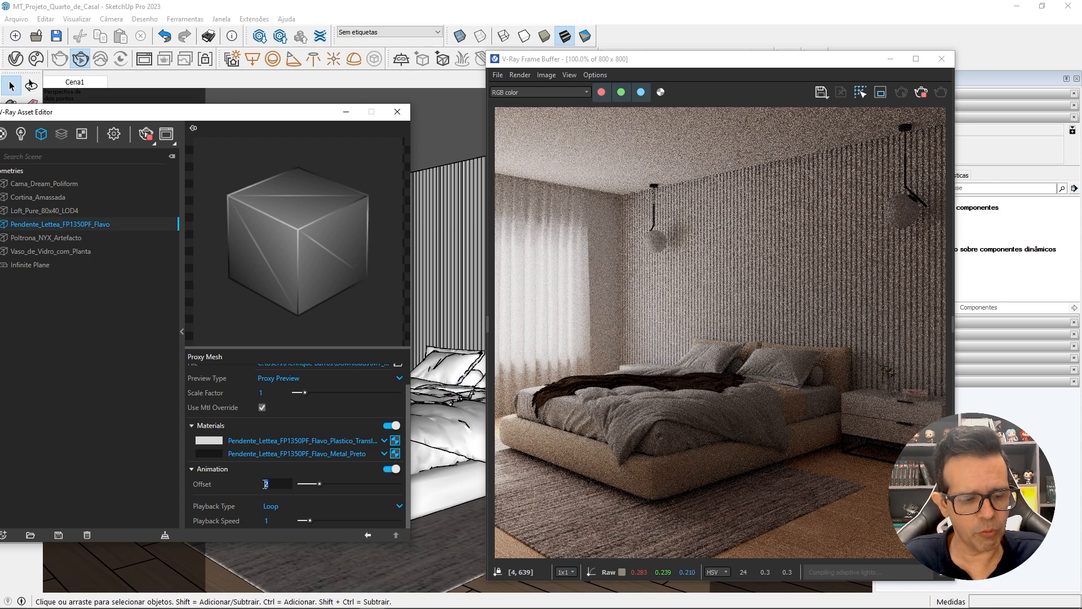
type("0")
key("Return")
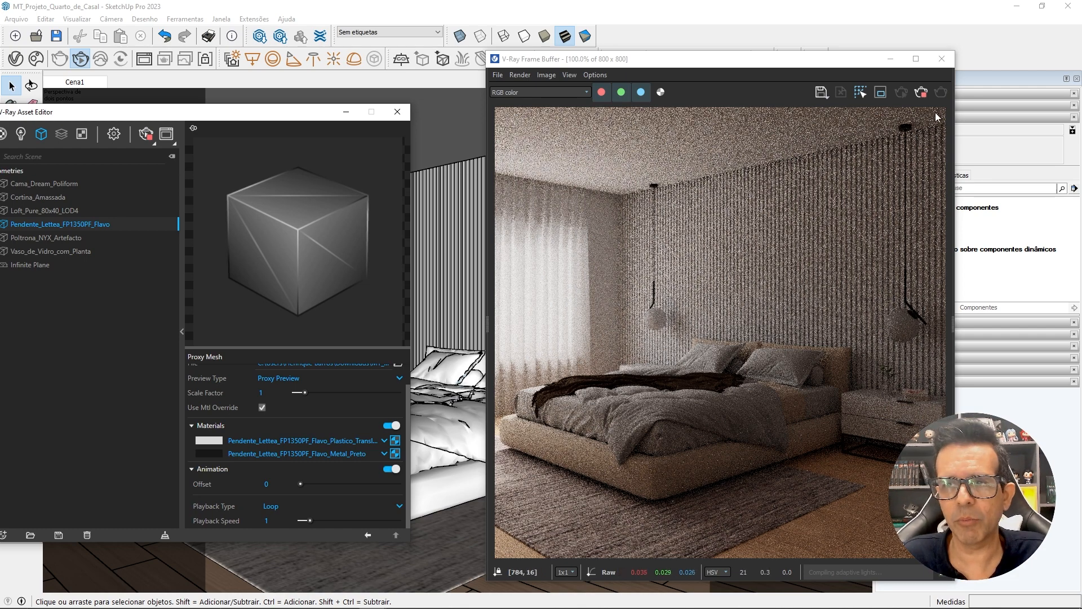
- Stop the interactive render and close the V-Ray Frame Buffer and the Asset Editor
left_click(922, 92)
left_click(940, 63)
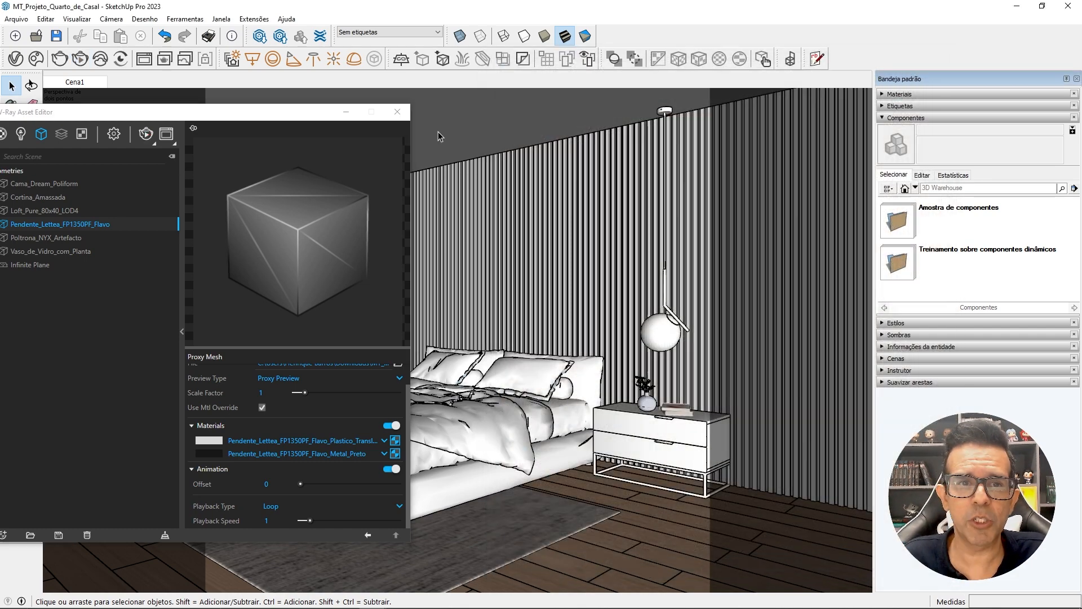
left_click(398, 112)
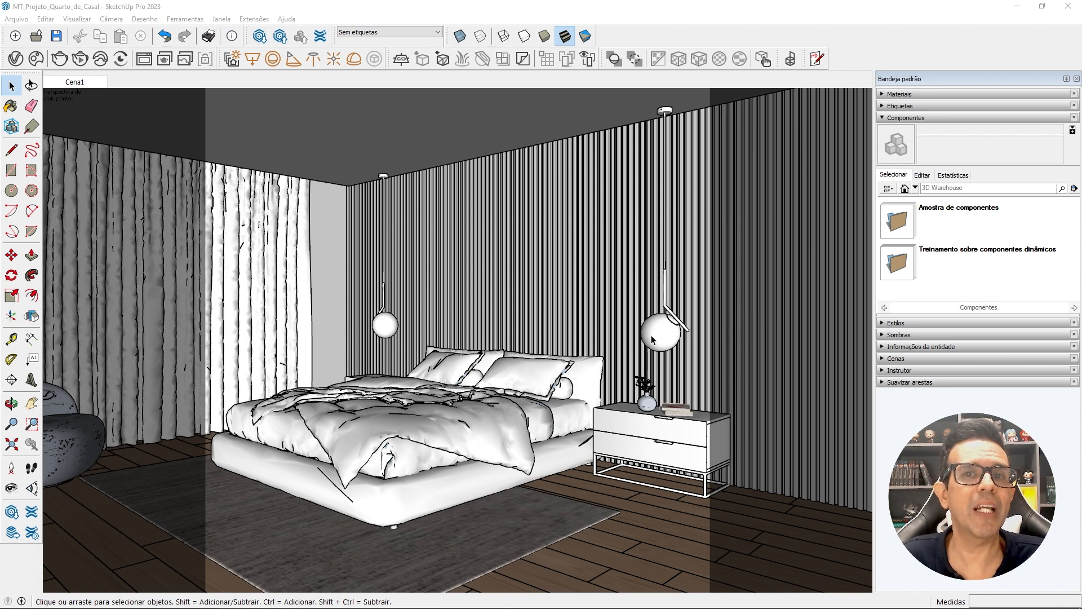
- Switch the model to wireframe display and draw a V-Ray Sphere Light centred on the round fitting of the pendant above the nightstand
left_click(273, 59)
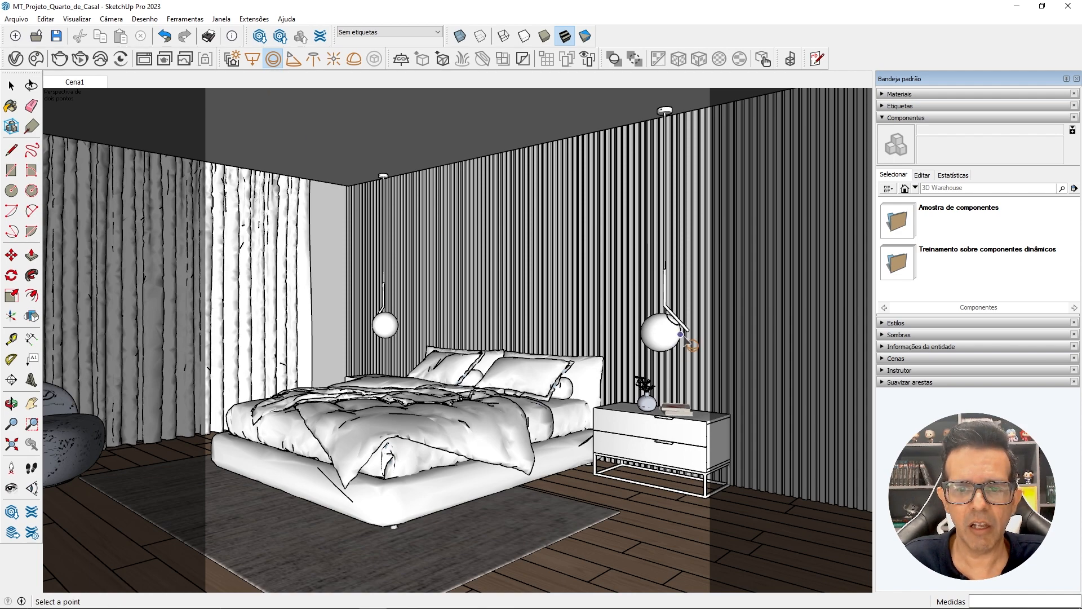
scroll(677, 331, "up", 7)
middle_click_drag(675, 331, 538, 299)
scroll(537, 298, "up", 3)
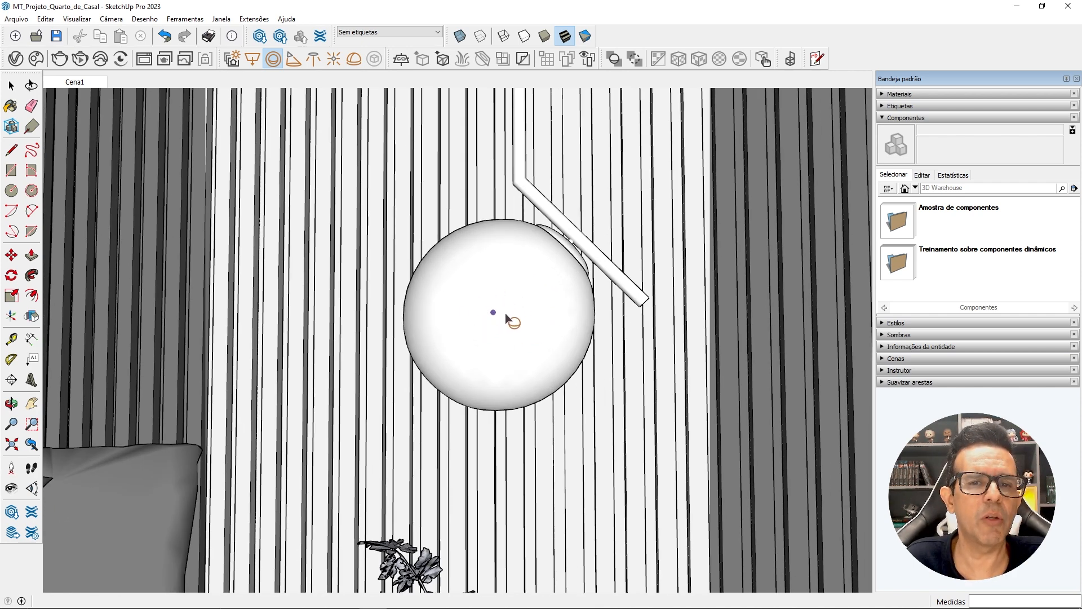
left_click(505, 39)
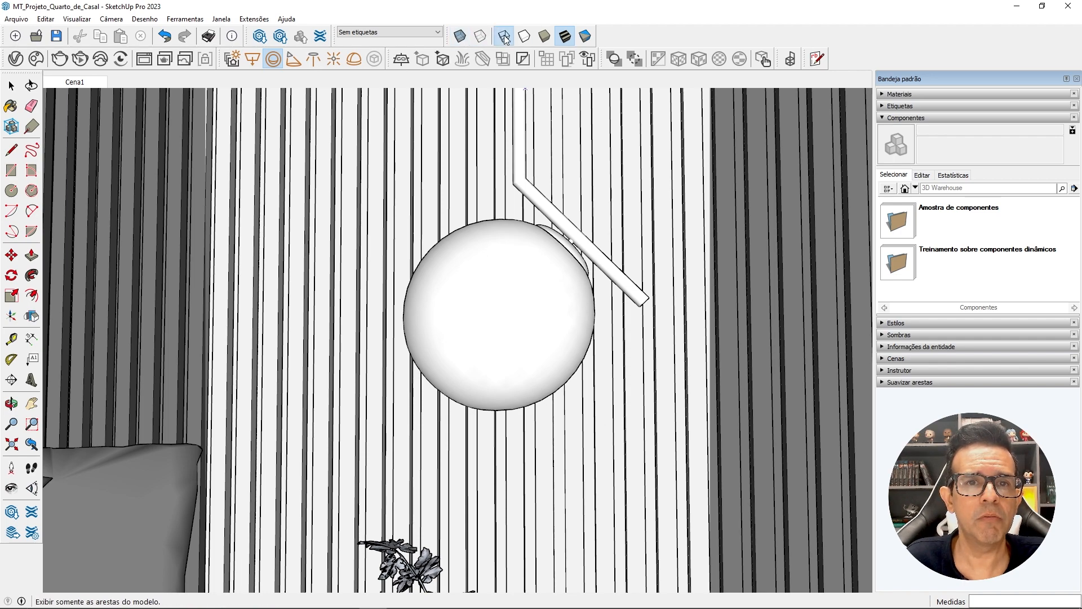
middle_click_drag(494, 282, 833, 241)
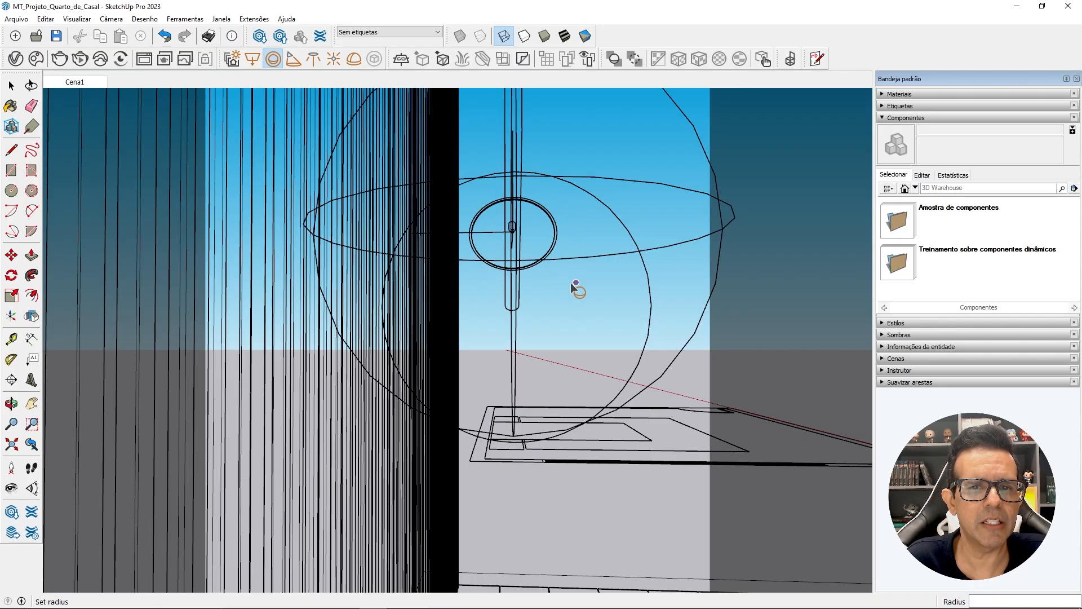
middle_click_drag(578, 290, 617, 282)
key("space")
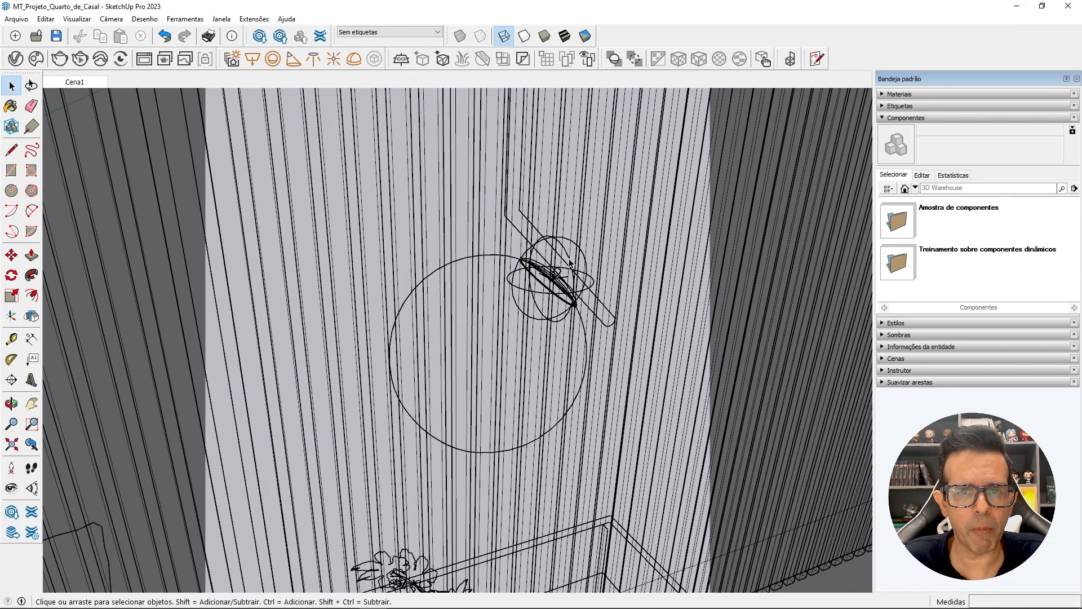
- Select the sphere light at the pendant's fitting and scale it down uniformly to about 0.63
left_click(571, 262)
scroll(494, 279, "down", 6)
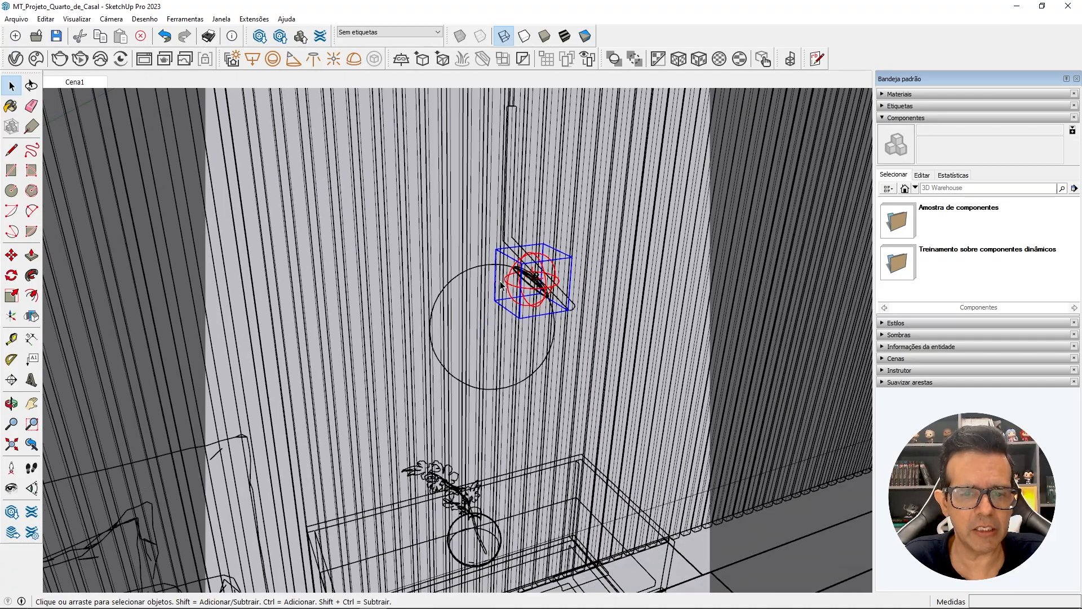
middle_click_drag(499, 281, 471, 340)
scroll(486, 252, "down", 3)
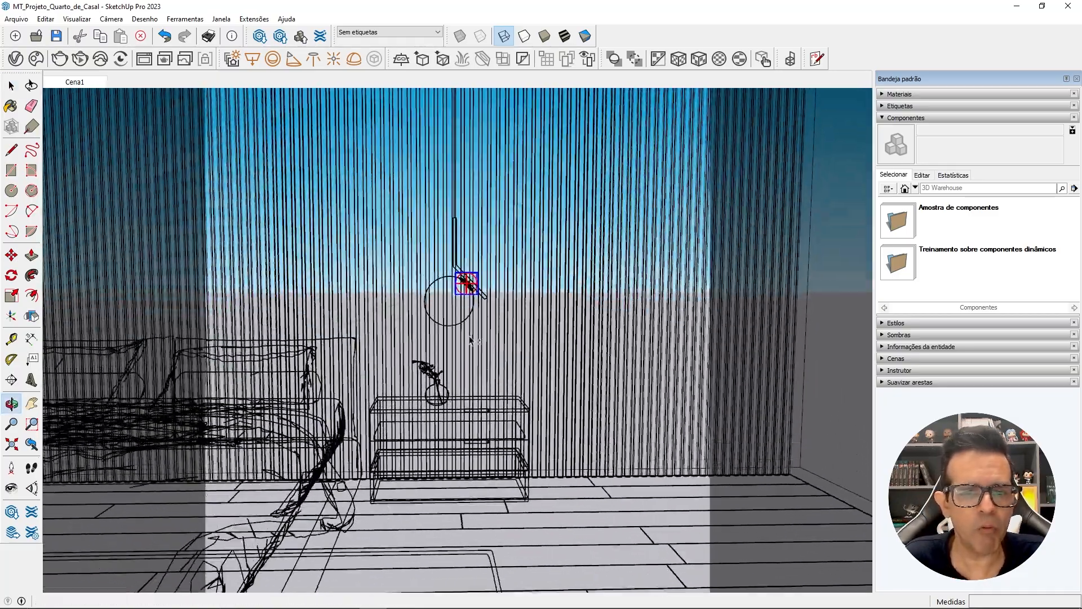
middle_click_drag(478, 412, 466, 525)
scroll(464, 423, "up", 6)
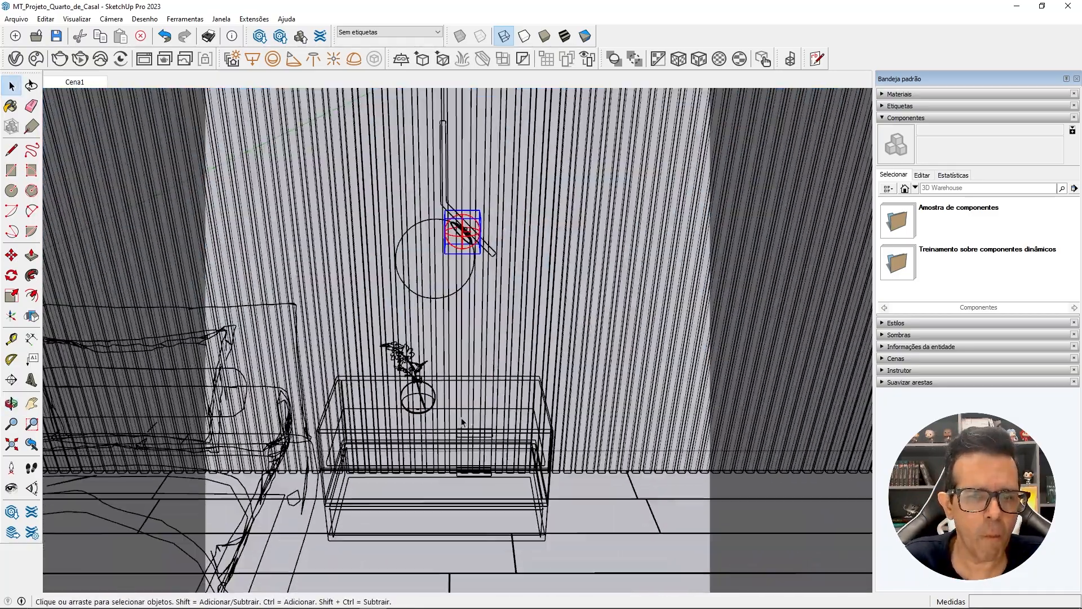
middle_click_drag(464, 422, 466, 442)
scroll(508, 434, "down", 3)
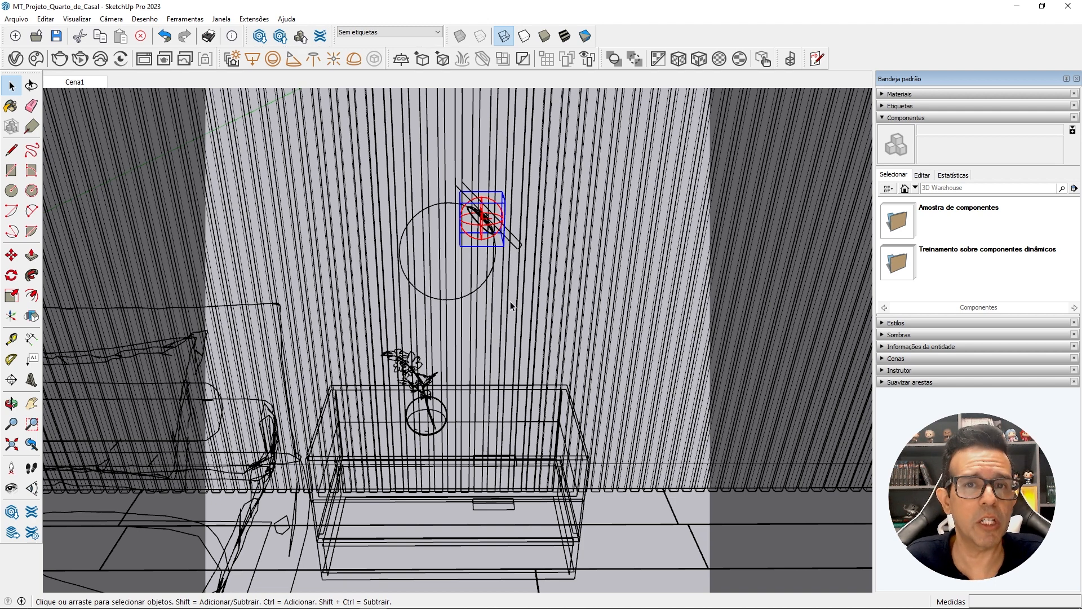
key("s")
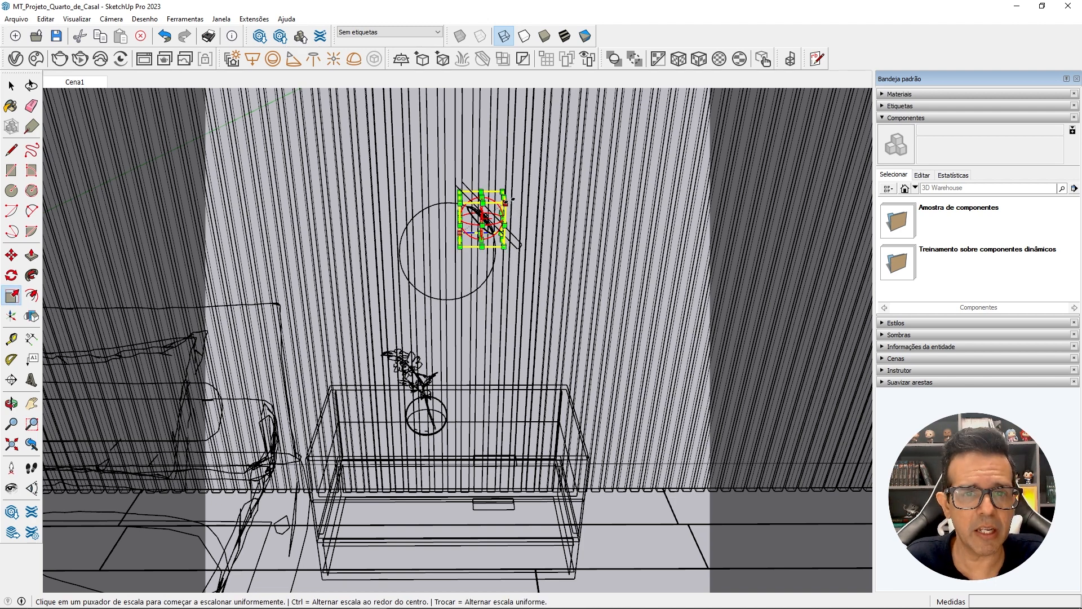
left_click(505, 203)
left_click(488, 209)
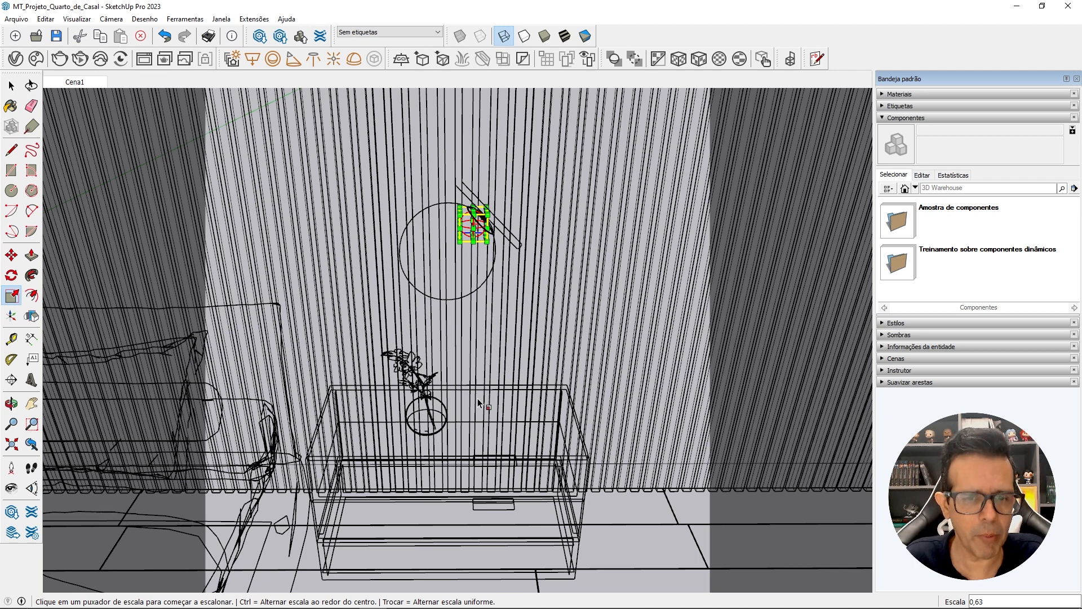
key("space")
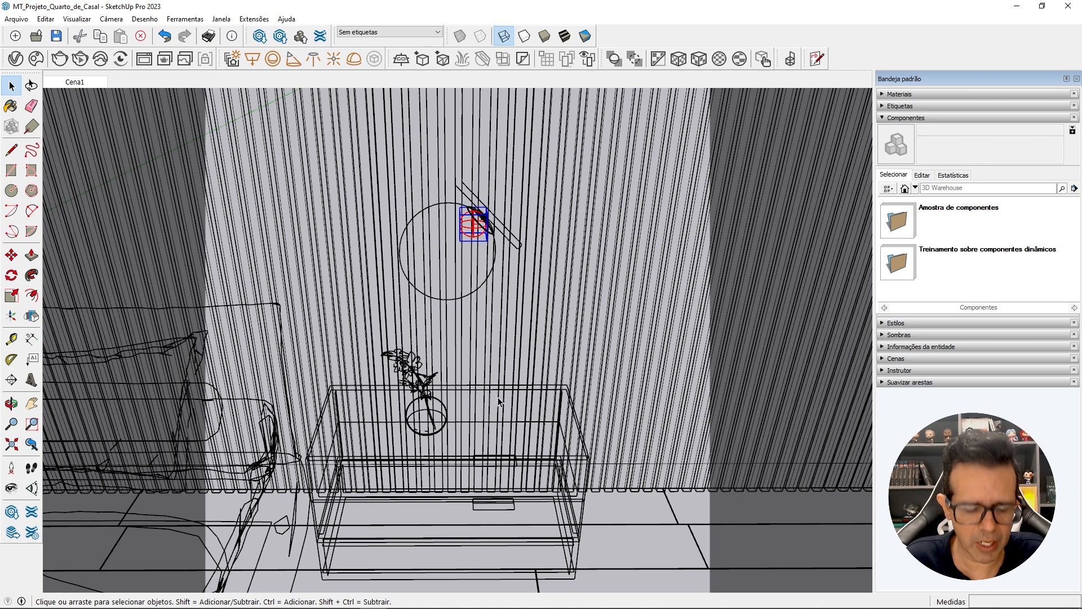
- Move the sphere light about 0.50 m away from the fitting toward the pendant's globe
key("m")
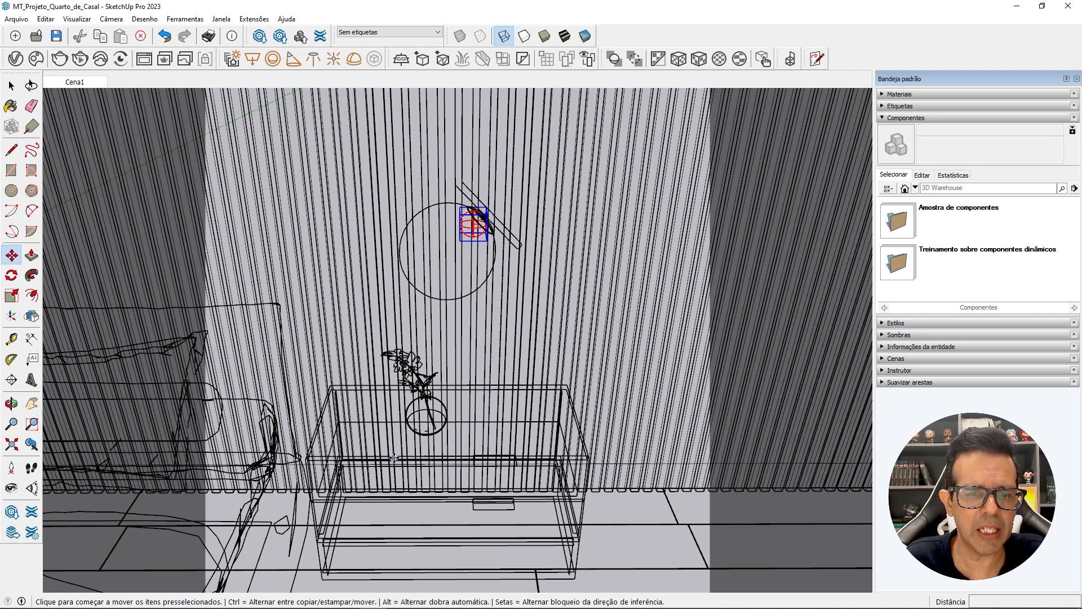
left_click(503, 456)
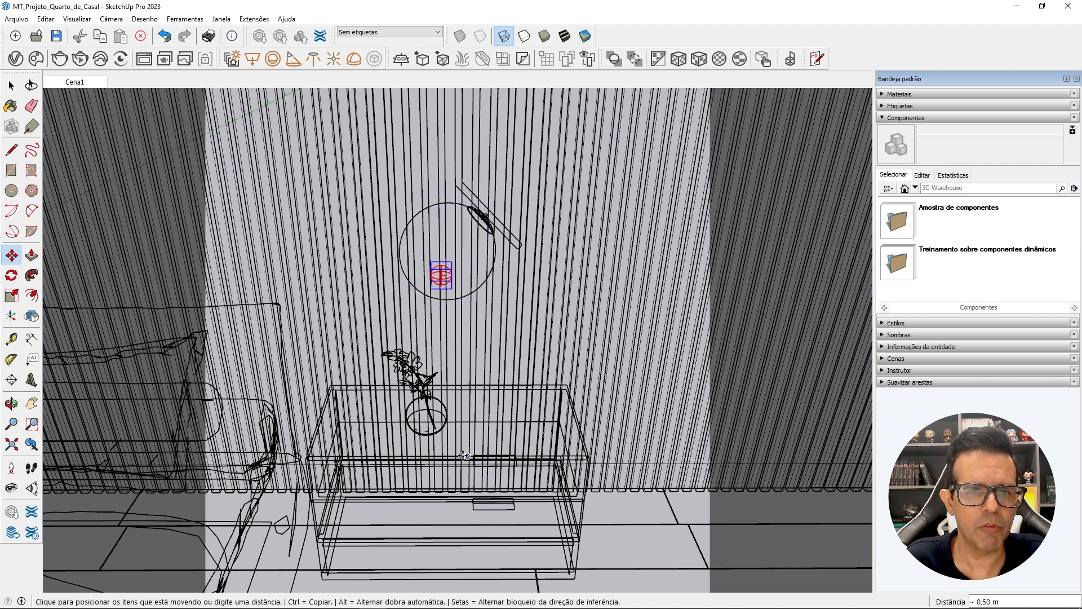
left_click(457, 457)
middle_click_drag(457, 412, 576, 165)
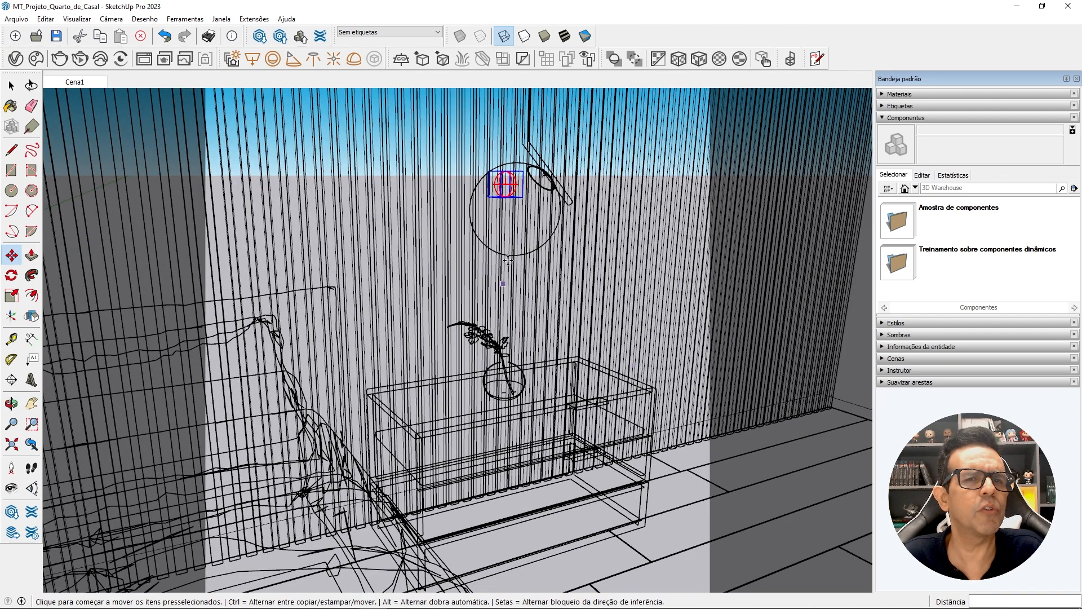
- Set the model's length unit to Milímetros in the model information's unit settings
left_click(231, 36)
left_click(436, 307)
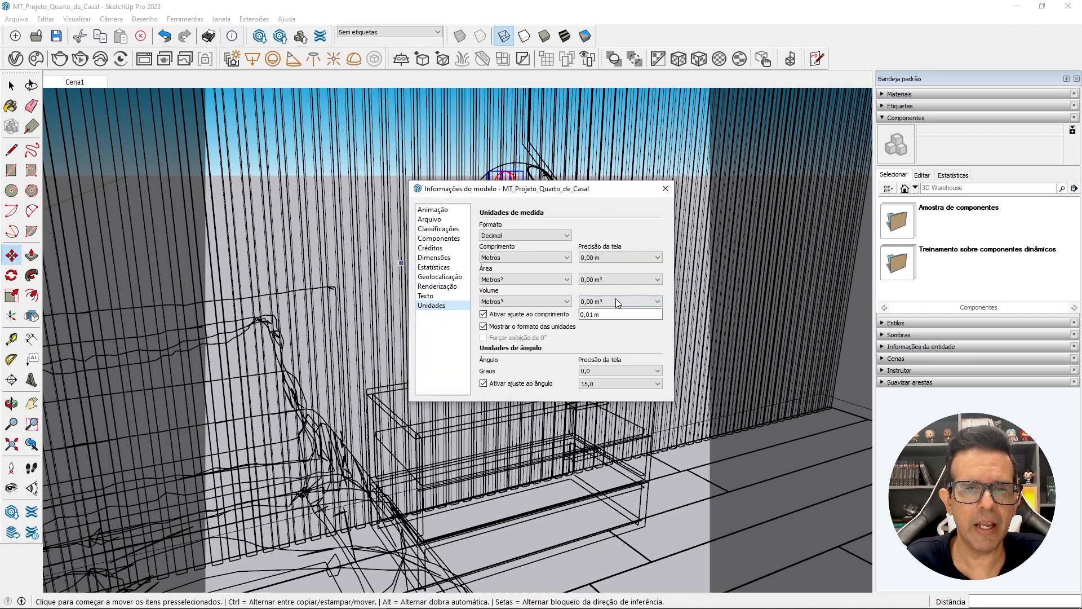
left_click(564, 258)
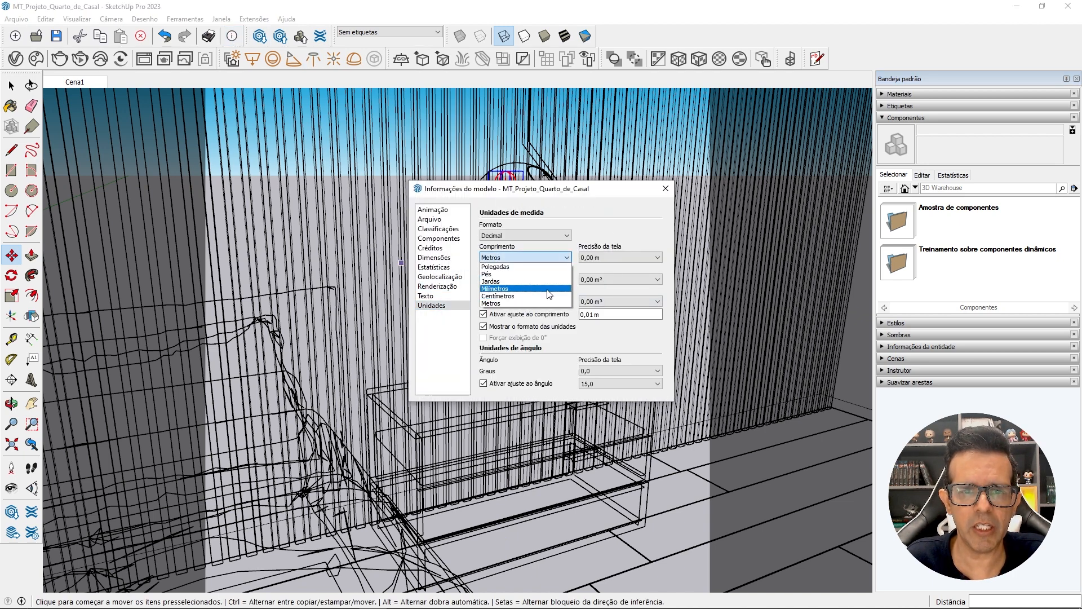
left_click(524, 289)
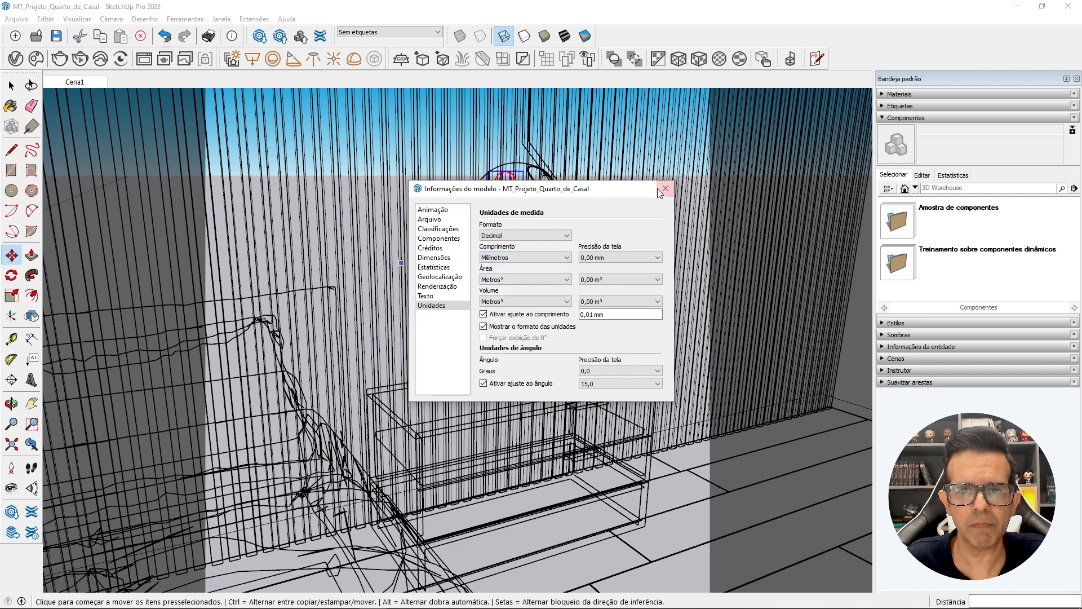
- Move the sphere light in small offsets until it sits centred inside the pendant's globe in front, side and top-down views
left_click(660, 190)
left_click(657, 389)
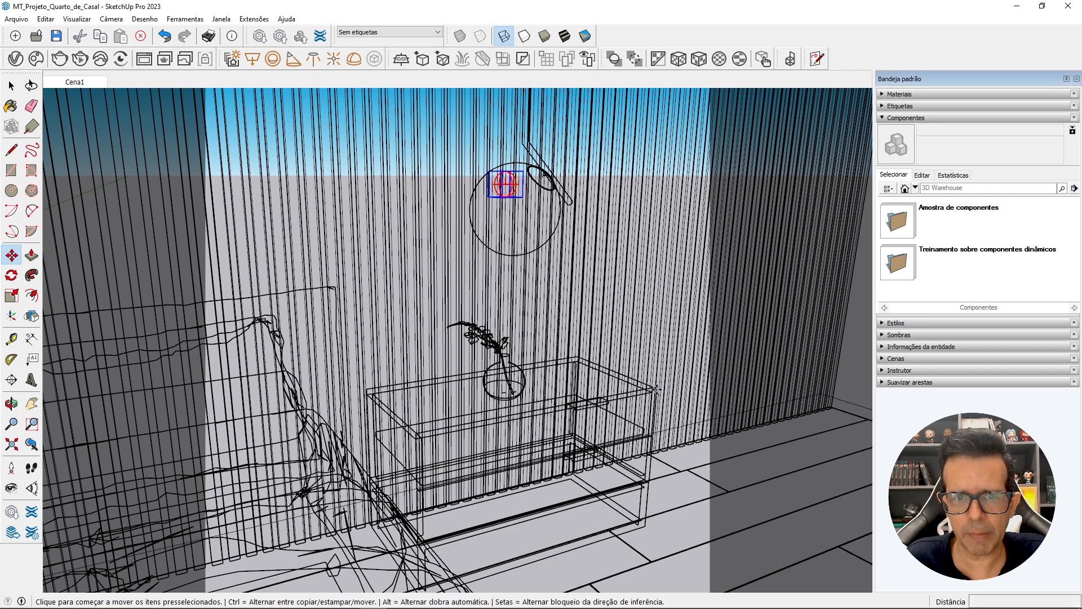
left_click(622, 410)
middle_click_drag(622, 410, 397, 367)
left_click(392, 400)
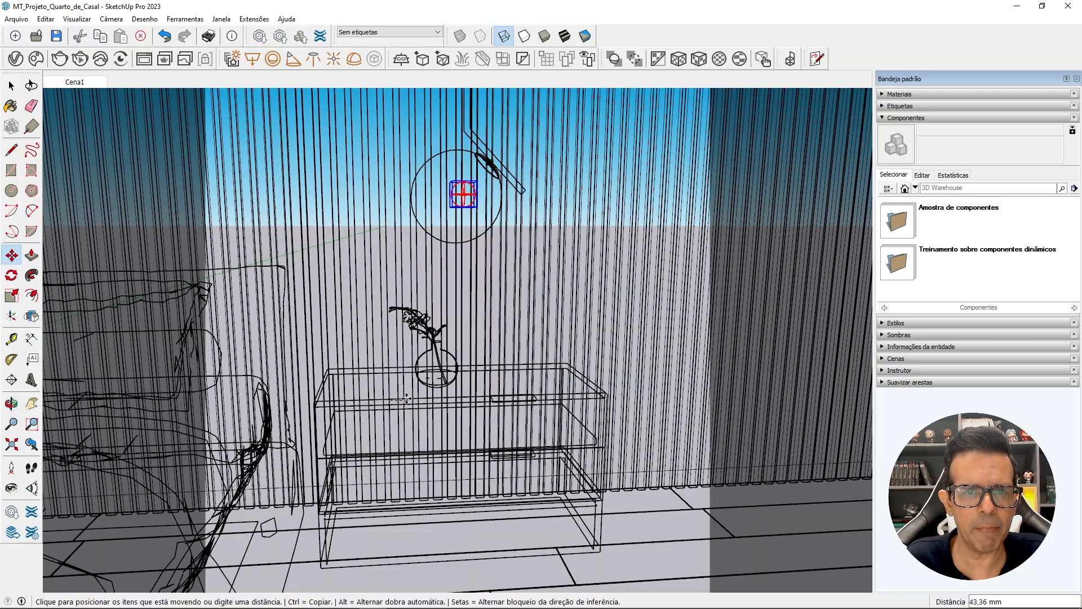
middle_click_drag(400, 399, 430, 425)
left_click(434, 424)
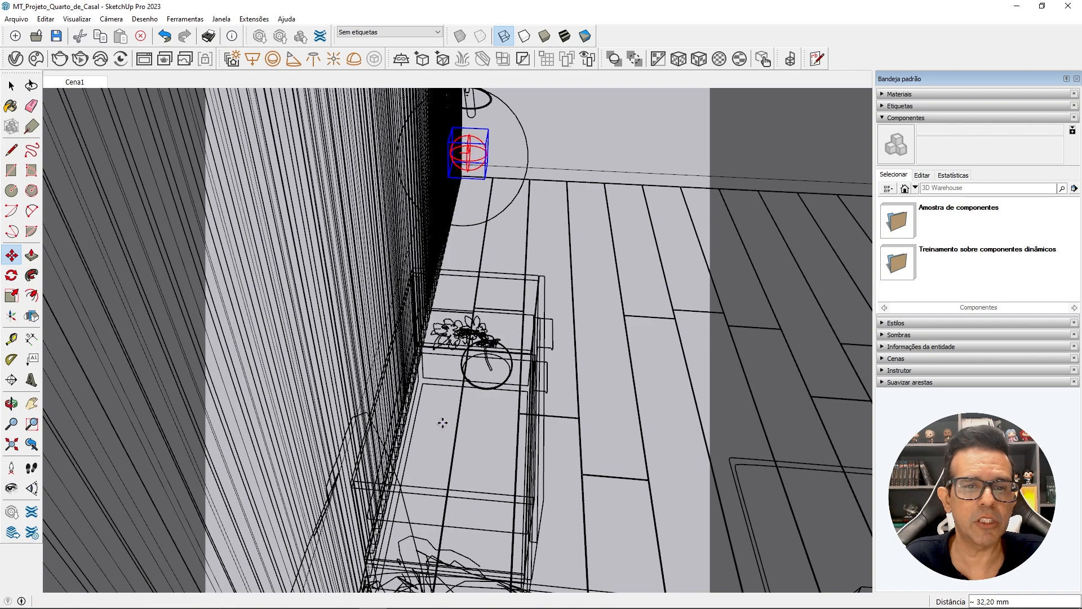
middle_click_drag(440, 423, 526, 216)
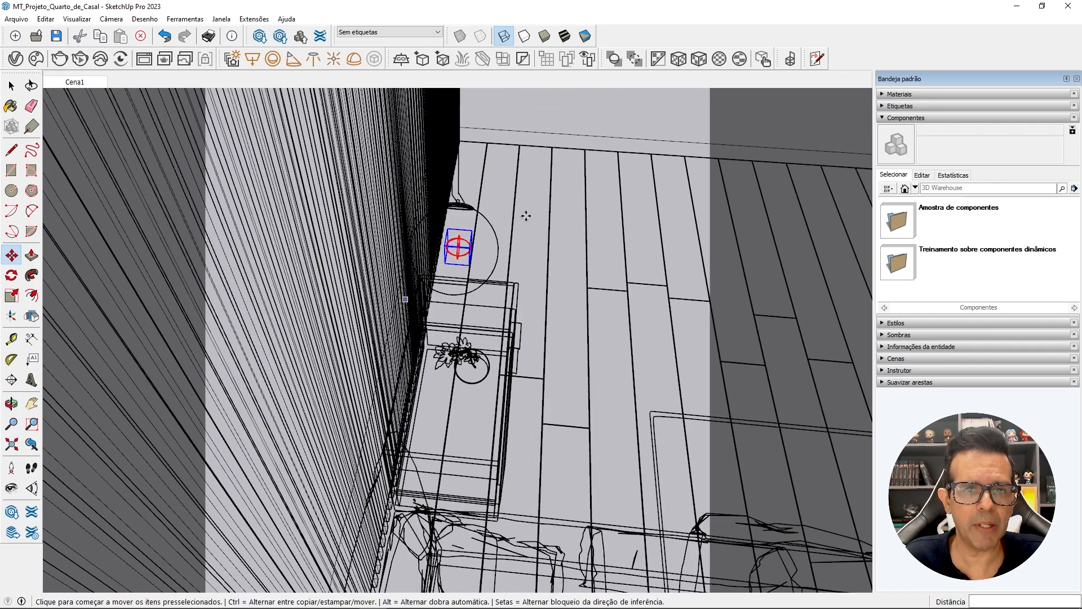
left_click(476, 456)
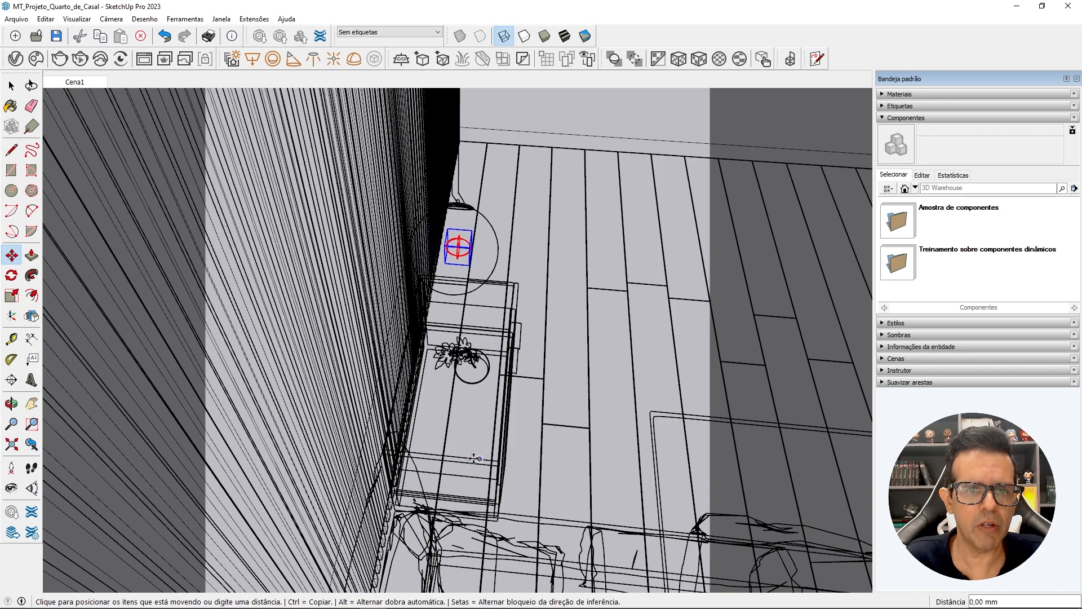
middle_click_drag(471, 458, 592, 147)
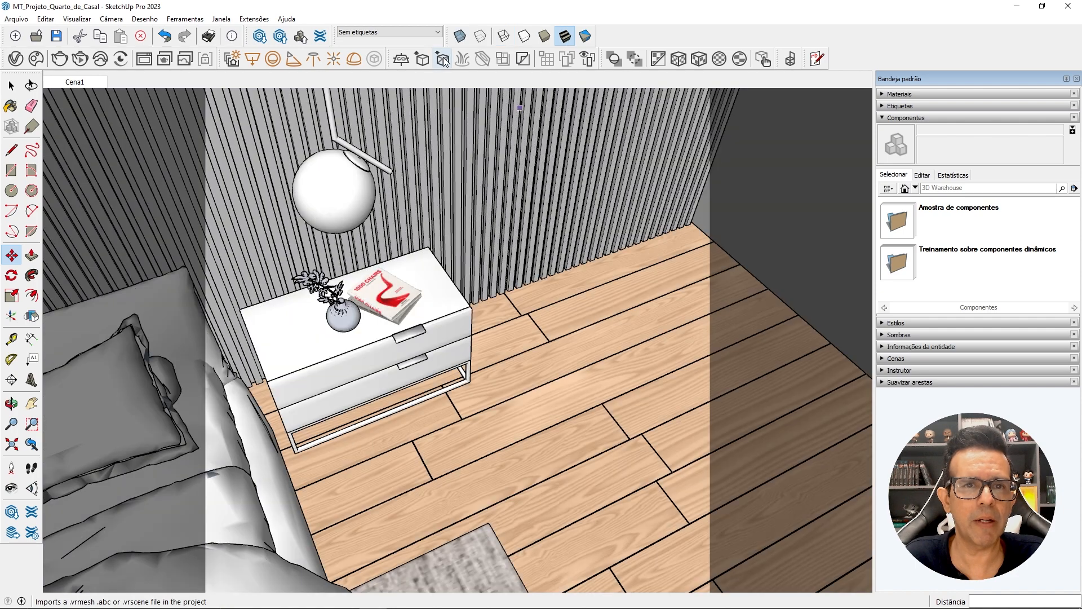
- Turn on X-ray face transparency to show the sphere light inside the pendant's globe
left_click(463, 35)
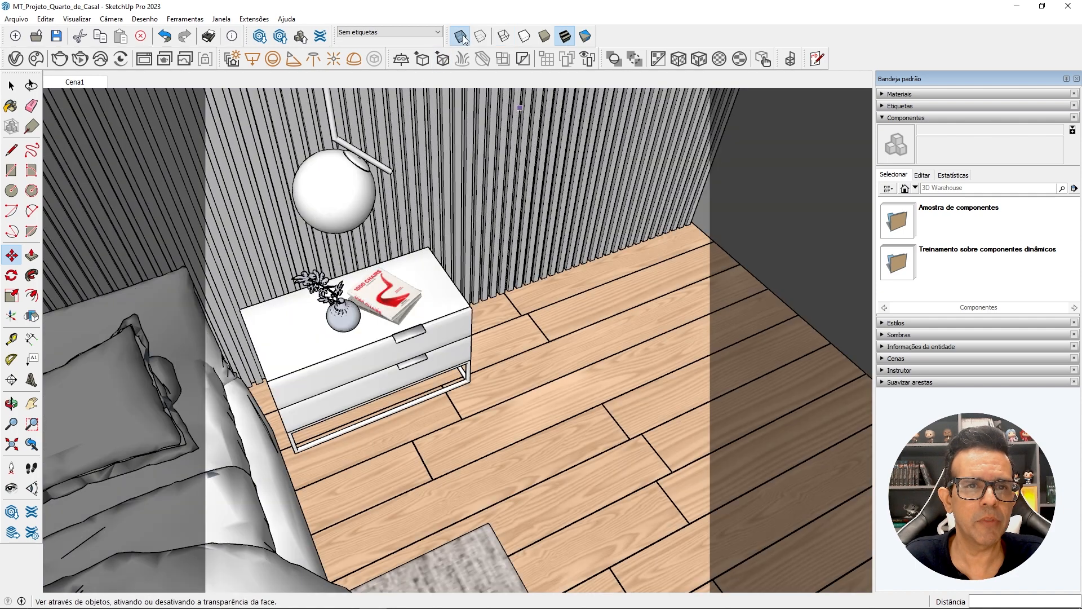
middle_click_drag(438, 116, 545, 251)
scroll(442, 231, "up", 5)
scroll(633, 308, "down", 2)
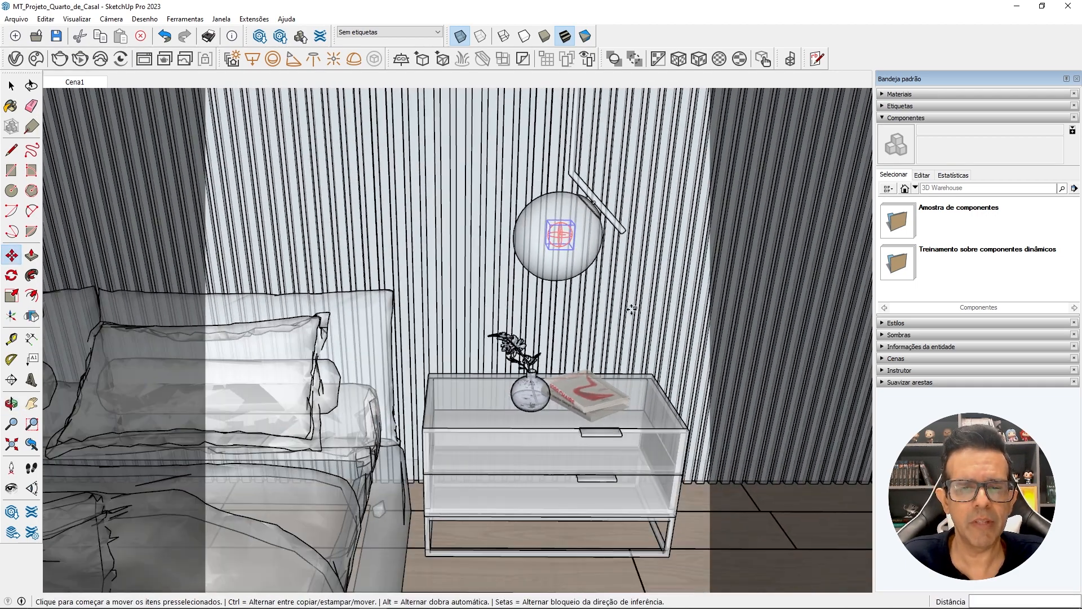
- Copy the sphere light across the bed and centre the copy inside the opposite pendant's globe
left_click(551, 429)
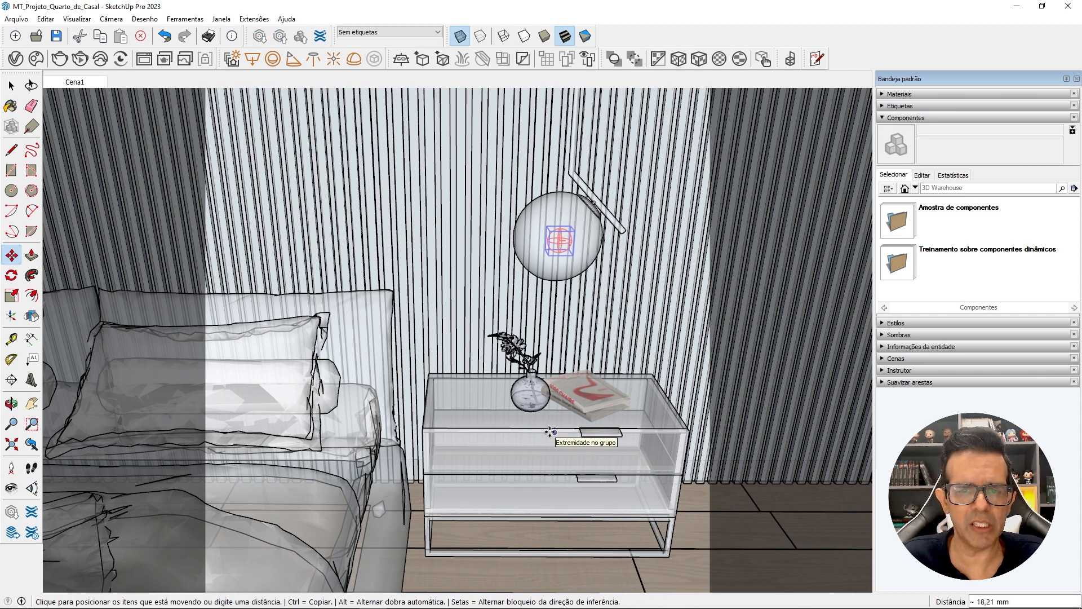
key("ctrl")
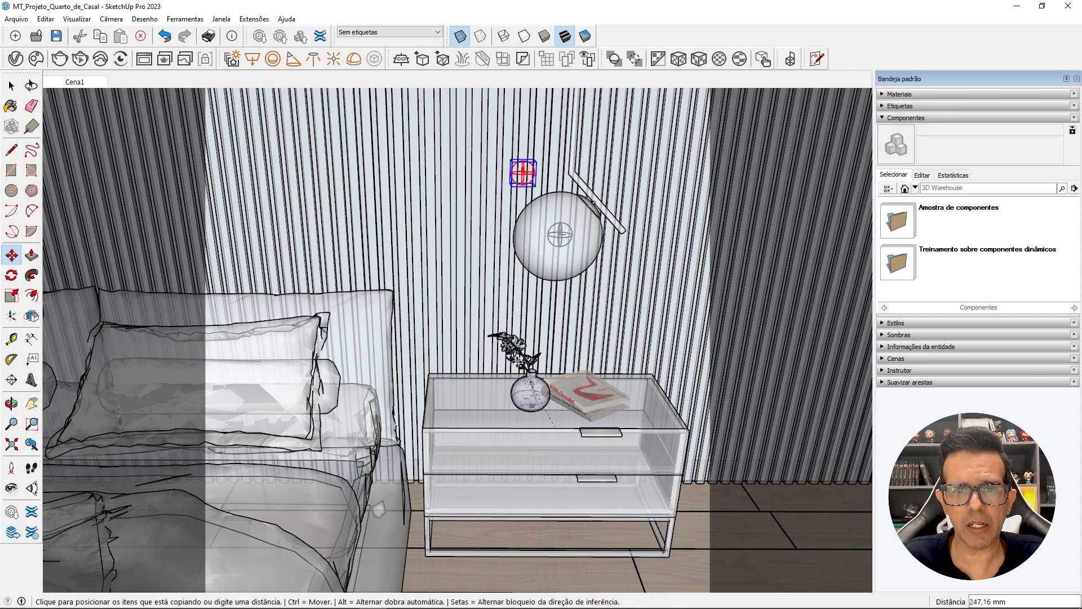
middle_click_drag(525, 366, 796, 342)
middle_click_drag(305, 359, 492, 386, "shift")
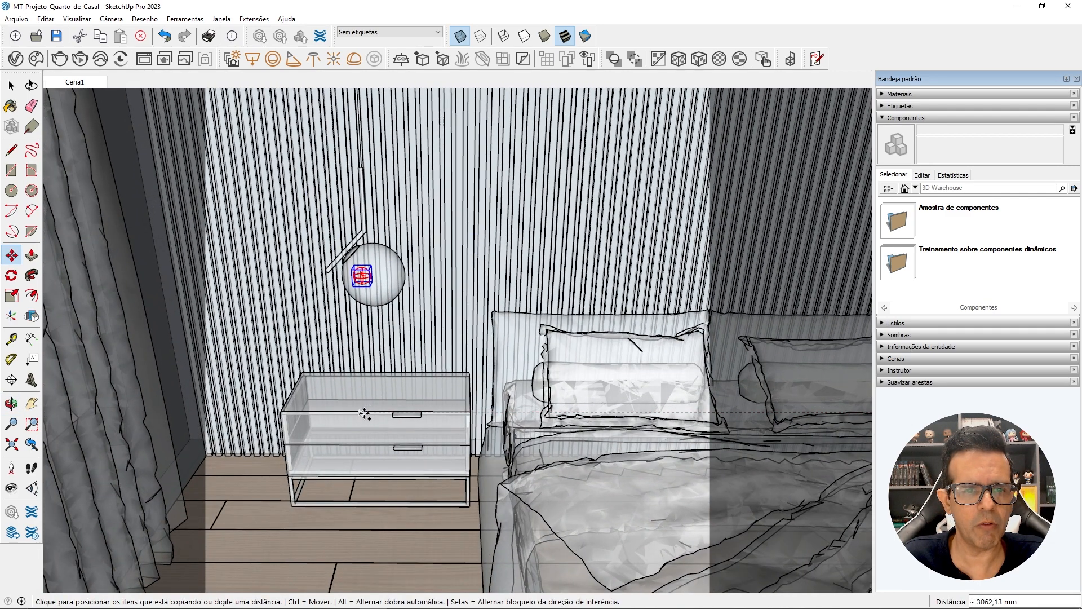
middle_click_drag(370, 412, 389, 267)
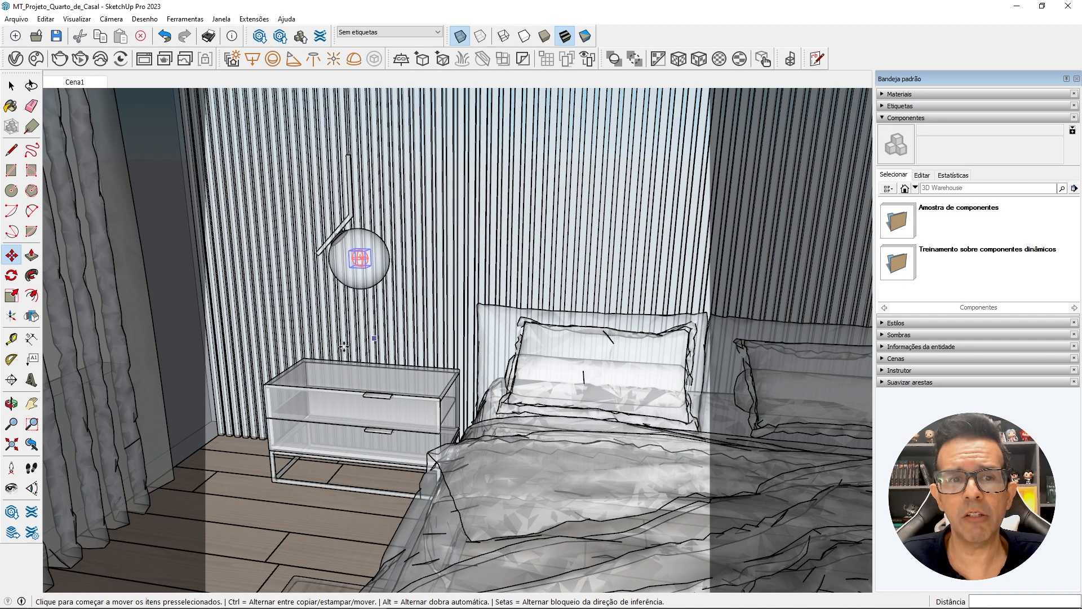
- Return to the saved scene Cena1 and start an interactive V-Ray render of the bedroom
scroll(344, 346, "down", 3)
scroll(645, 314, "down", 3)
middle_click_drag(643, 304, 433, 329)
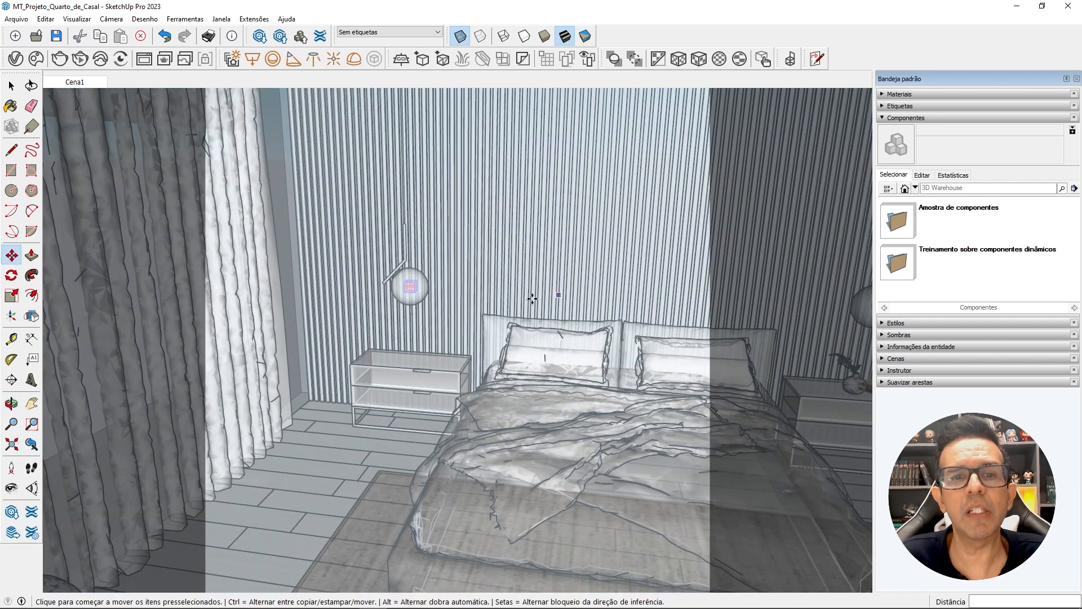
left_click(62, 83)
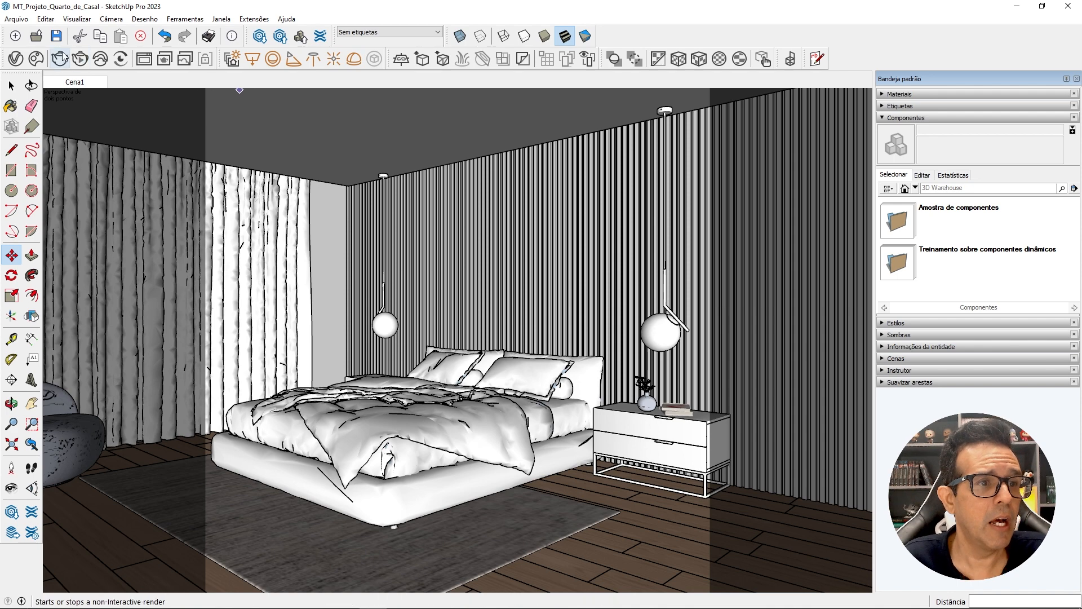
left_click(81, 63)
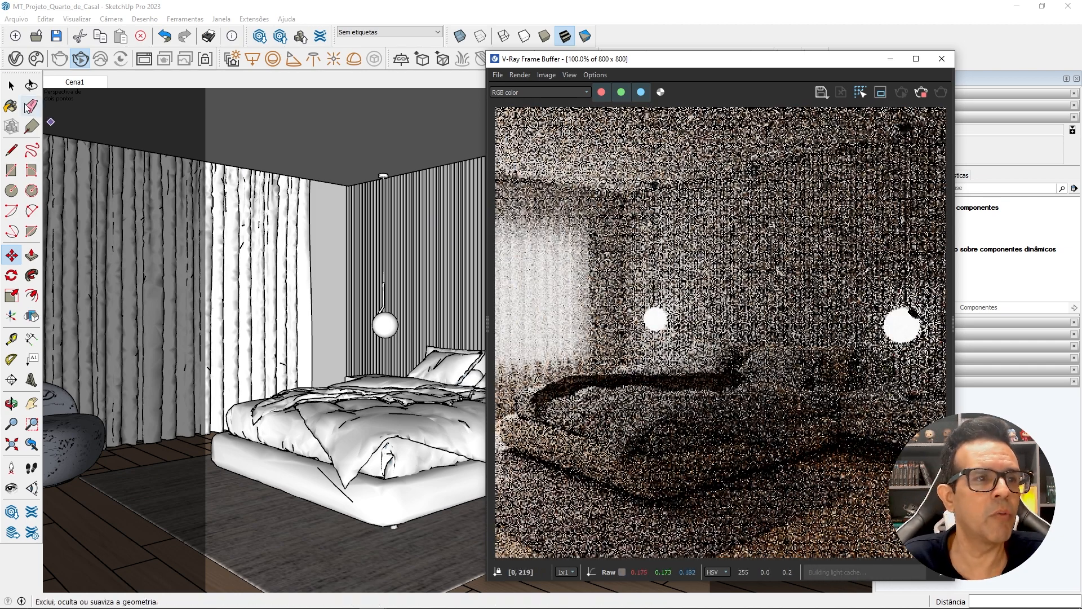
- Open the Sphere Light's parameters in the V-Ray Asset Editor and set its intensity units to Radiant power (W)
left_click(16, 58)
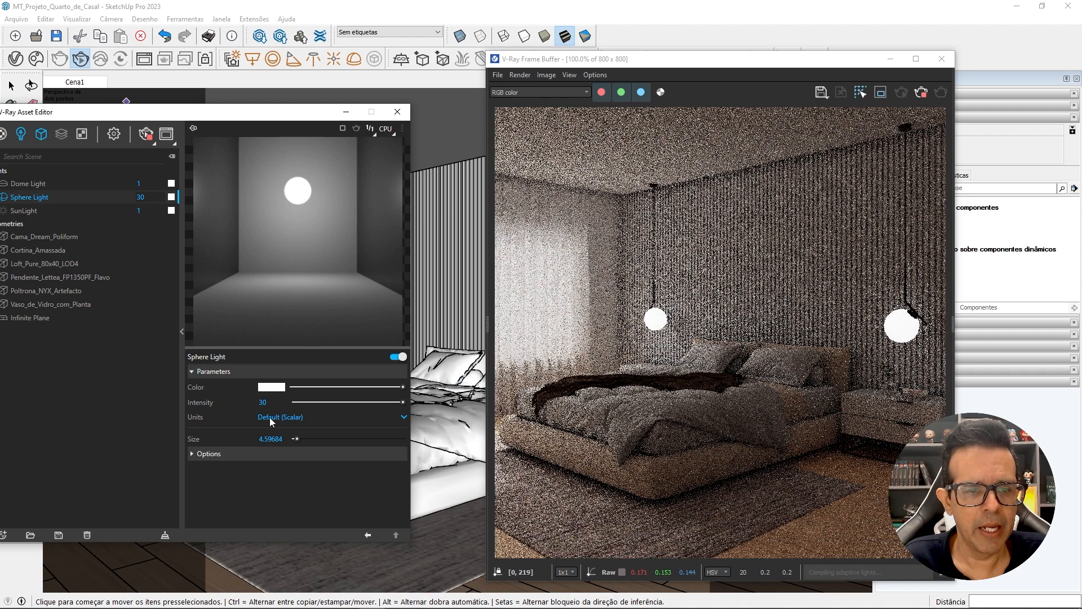
left_click(280, 417)
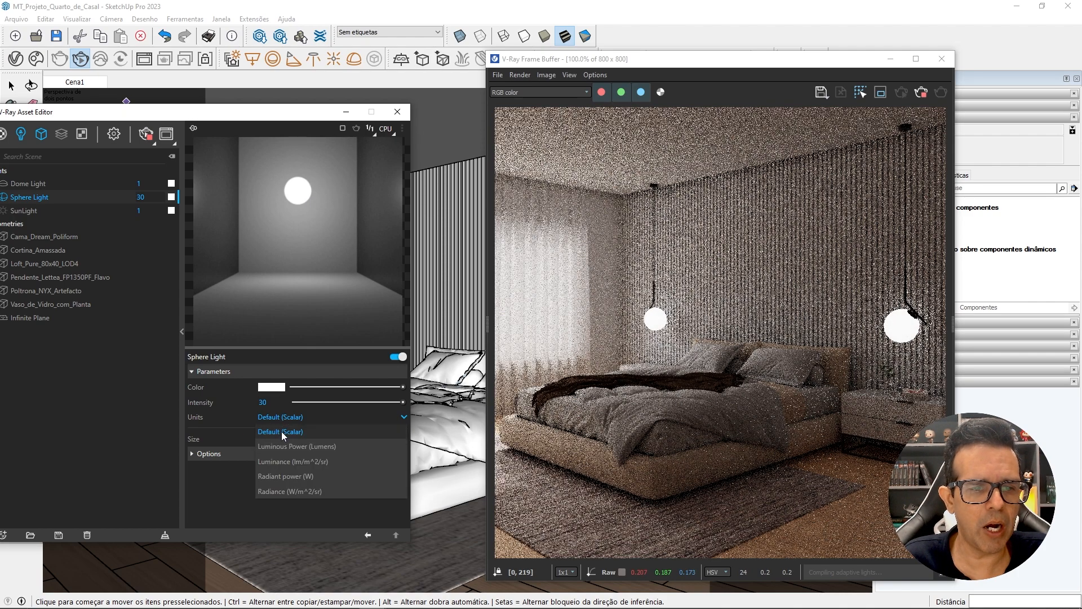
left_click(283, 479)
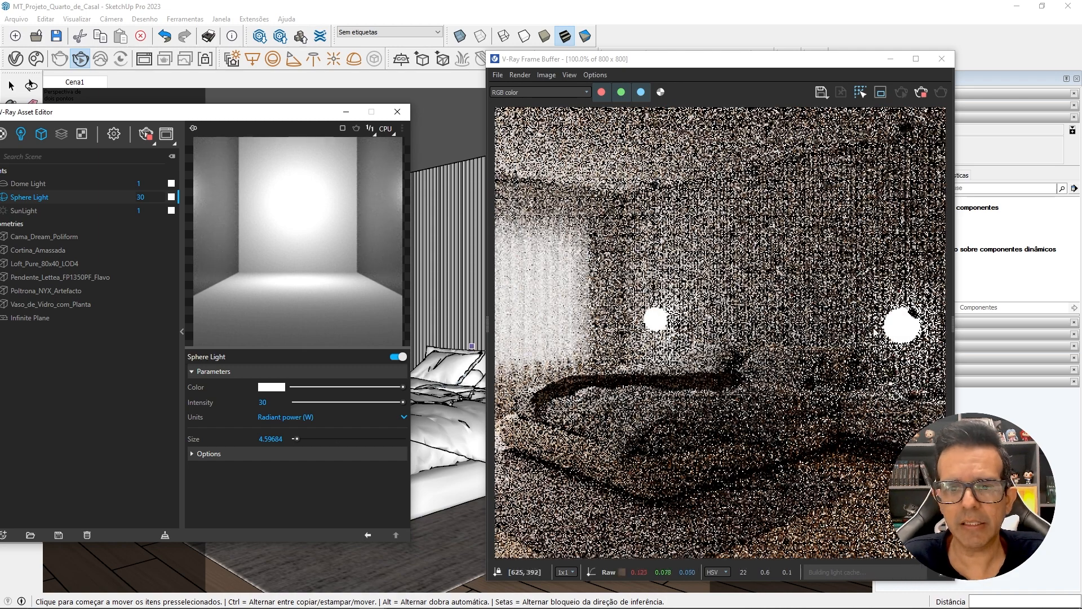
left_click(263, 402)
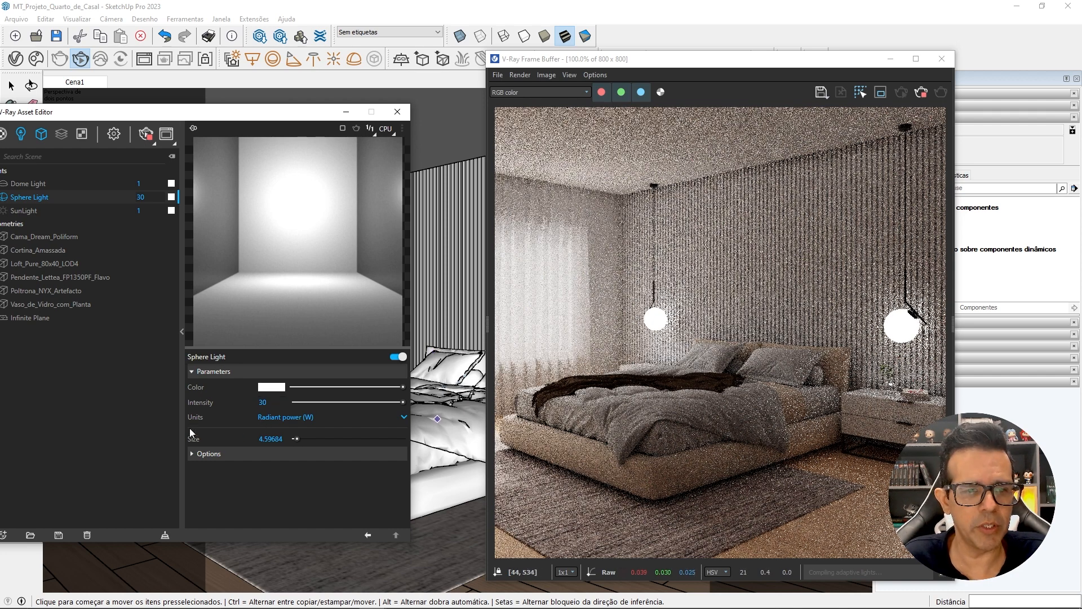
left_click_drag(266, 112, 317, 107)
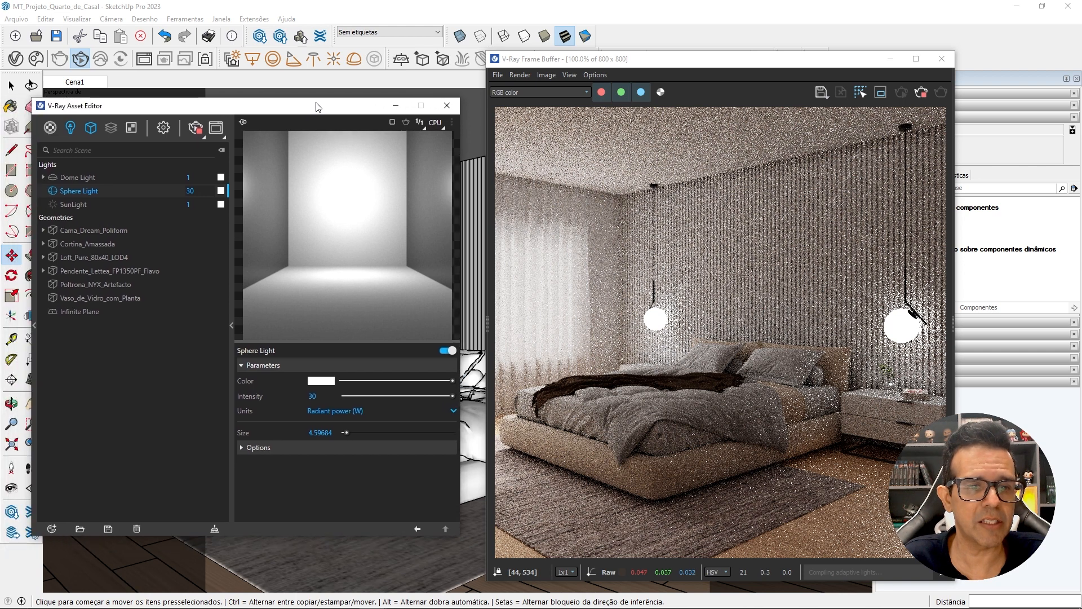
- Set the Sphere Light's colour temperature to 2700 K in the V-Ray Color Picker, and close the picker
left_click(314, 382)
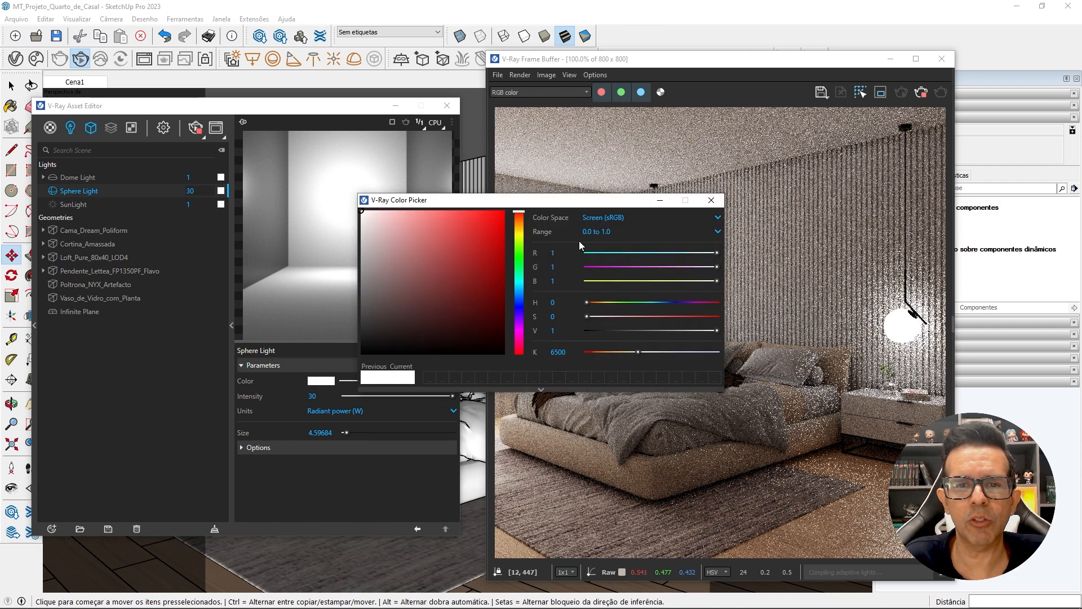
left_click(559, 352)
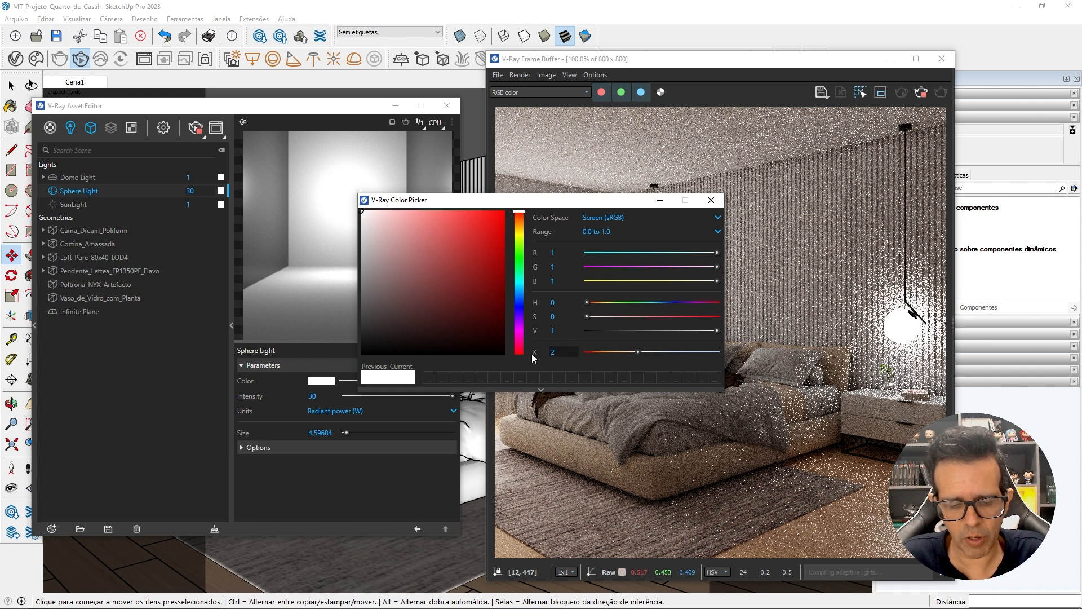
type("2700")
key("Return")
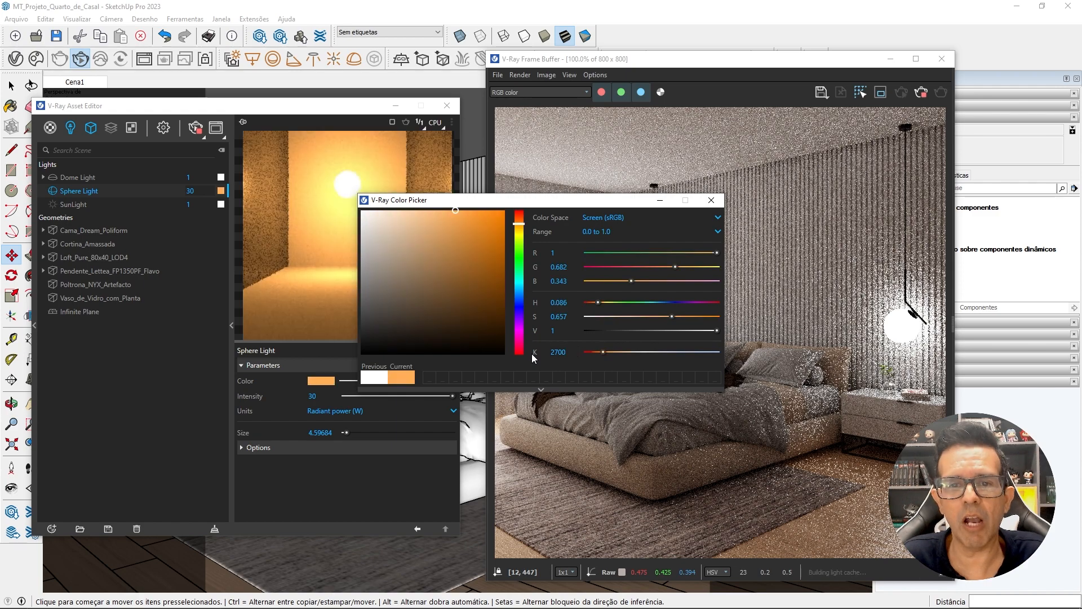
left_click_drag(621, 200, 548, 250)
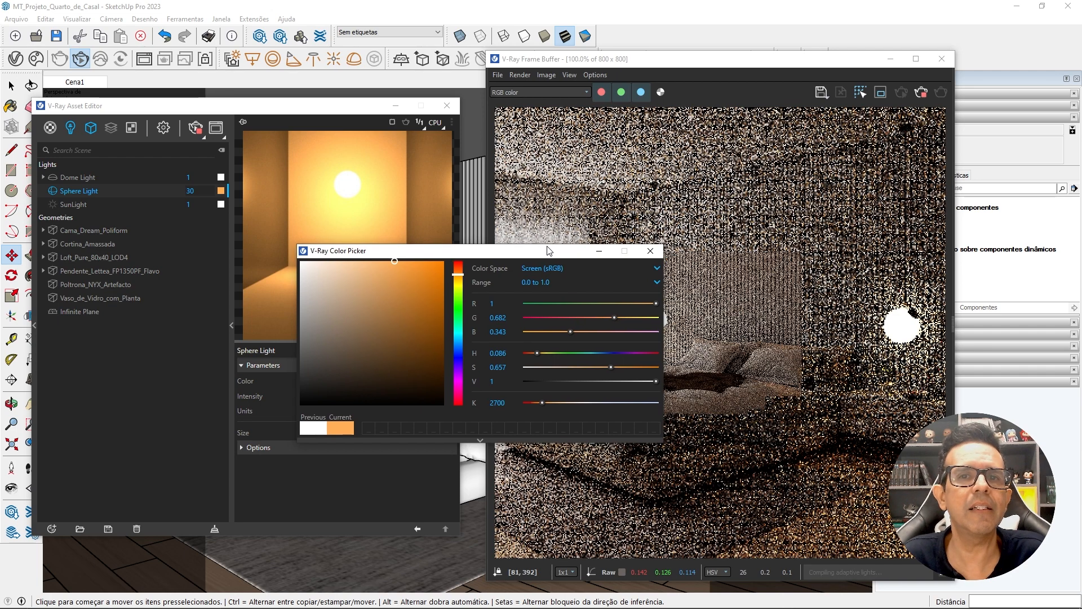
left_click(651, 251)
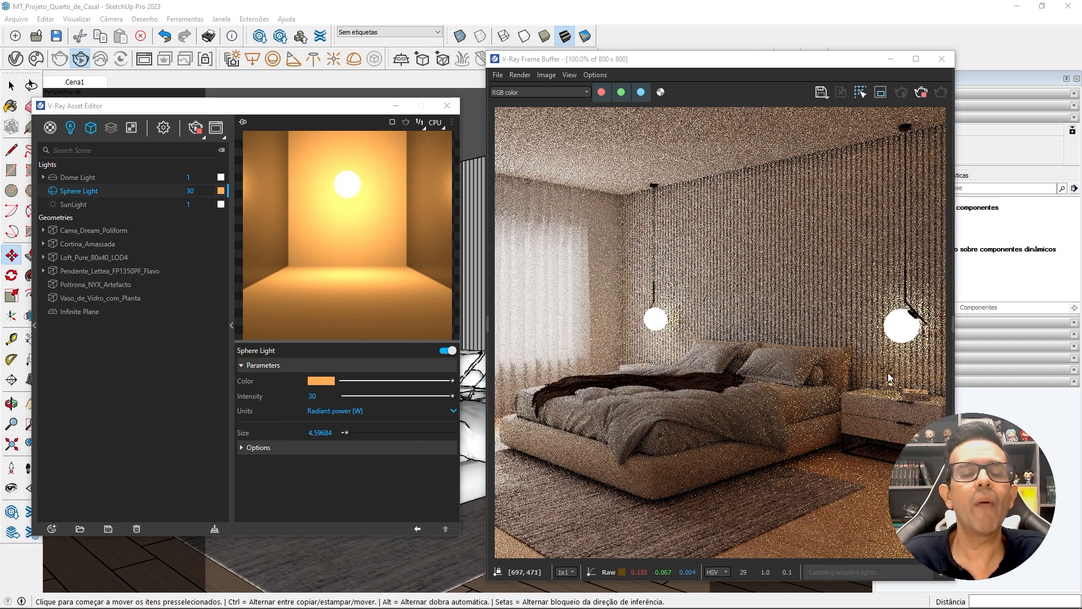